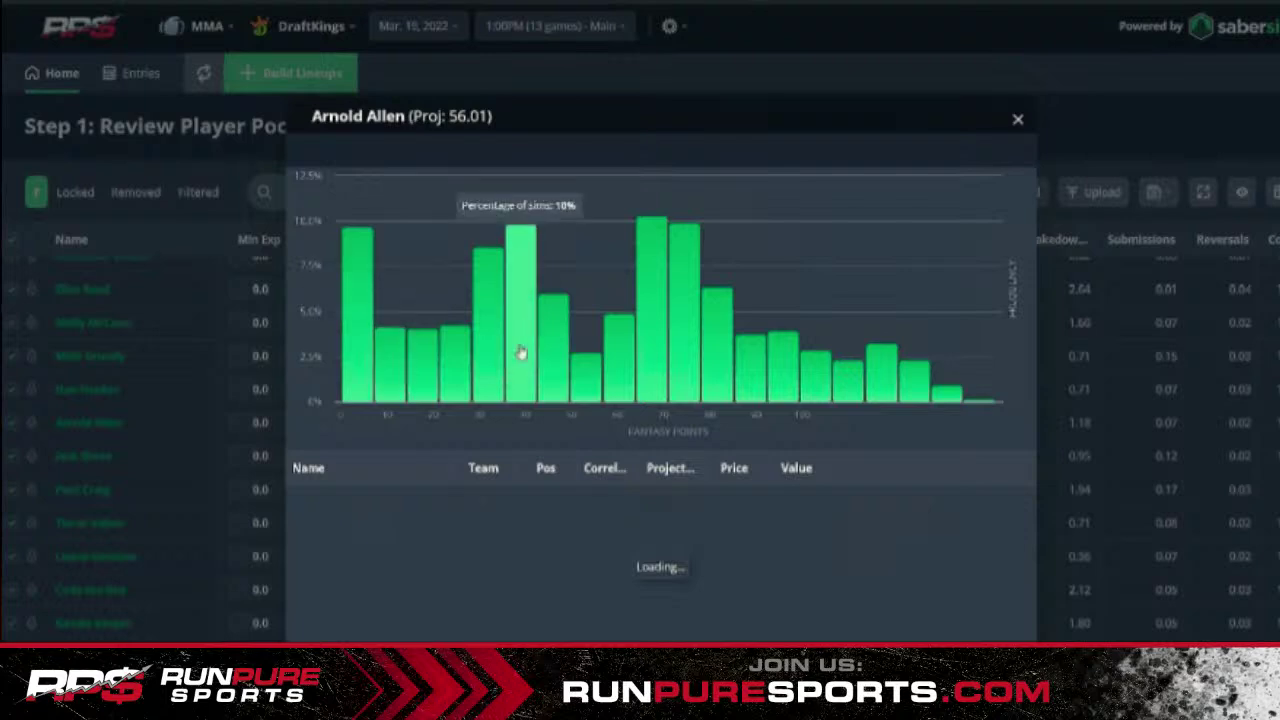
Step: Close Arnold Allen's simulation chart and review the MMA player pool's projections, ownership and percentile outcomes
{"action": "left_click", "coordinate": [1020, 72]}
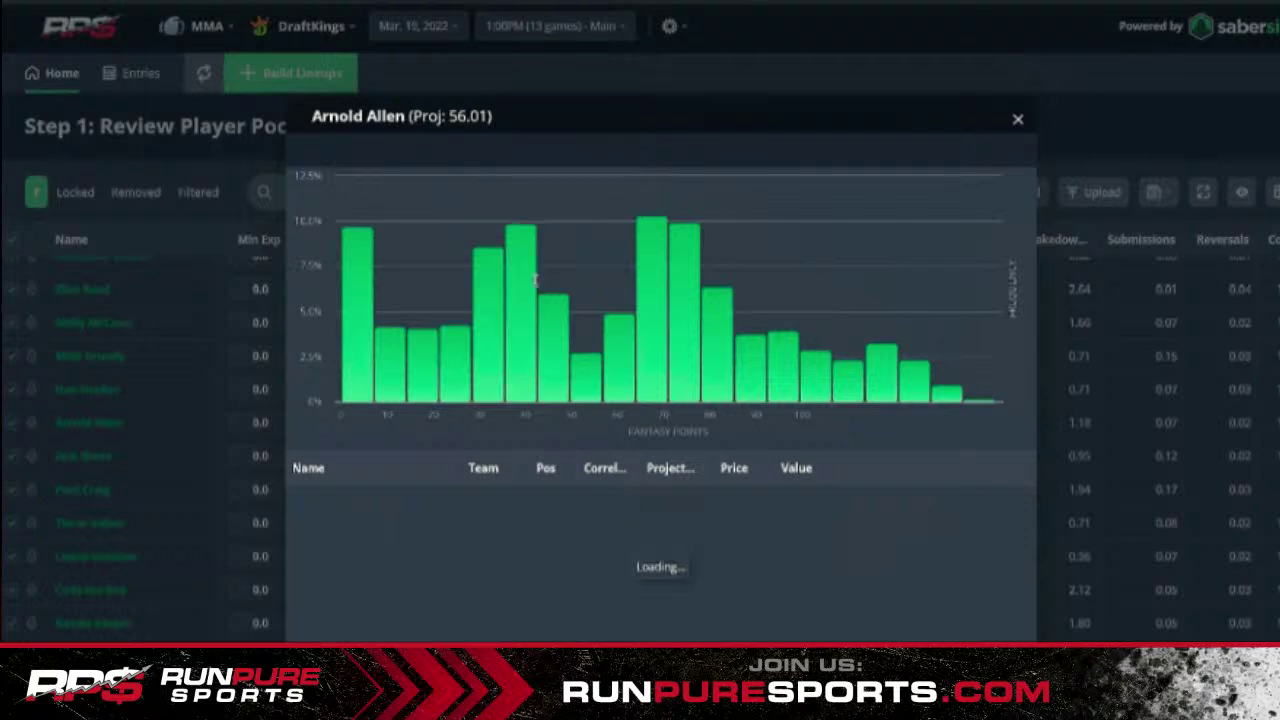
{"action": "scroll", "coordinate": [433, 507], "scroll_direction": "up", "scroll_amount": 4}
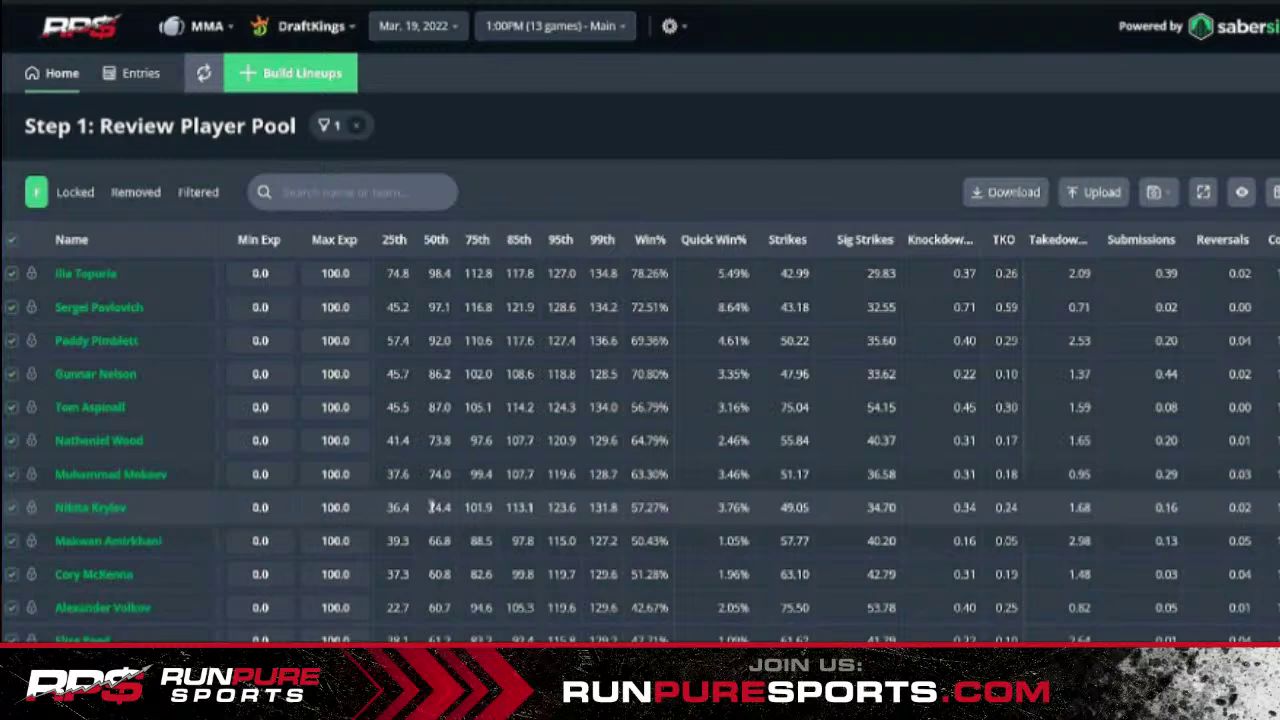
{"action": "scroll", "coordinate": [433, 507], "scroll_direction": "down", "scroll_amount": 10}
{"action": "scroll", "coordinate": [433, 300], "scroll_direction": "left", "scroll_amount": 5}
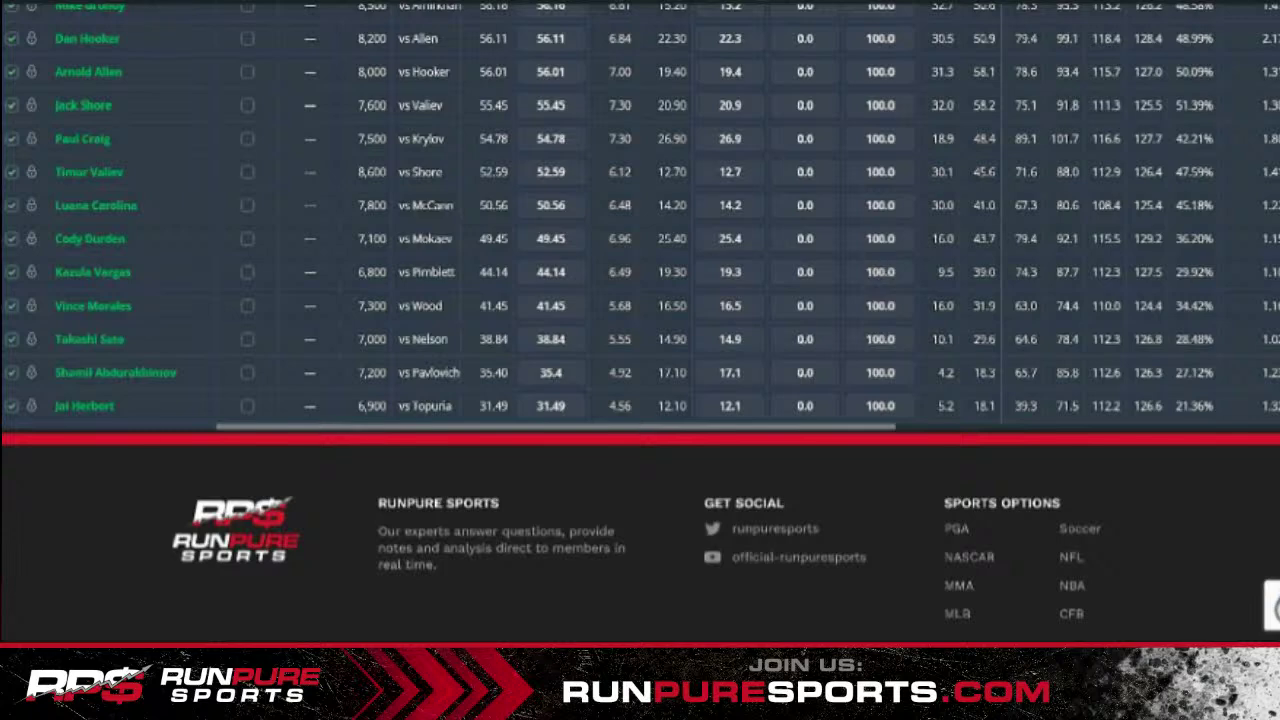
{"action": "scroll", "coordinate": [511, 485], "scroll_direction": "up", "scroll_amount": 10}
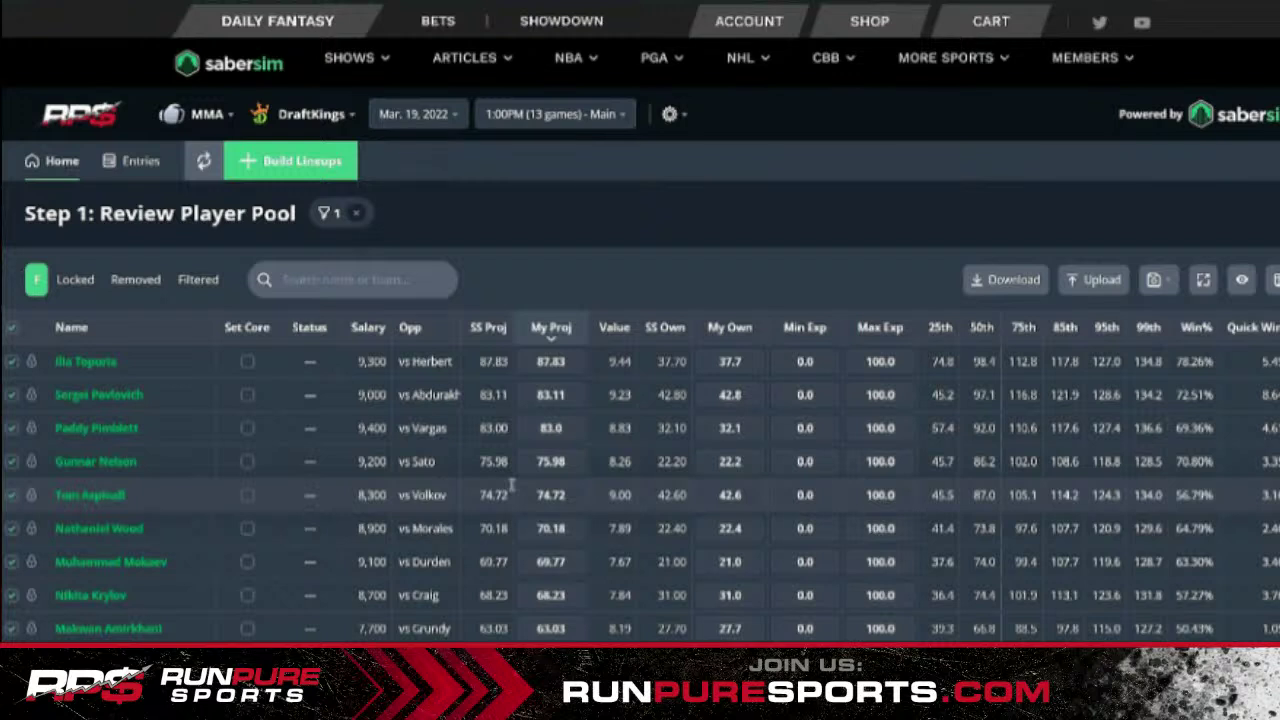
Step: Start a new build of 20 MMA lineups for a GPP contest with a 20-max entry limit and 10,001 - 50,000 entrants
{"action": "left_click", "coordinate": [312, 163]}
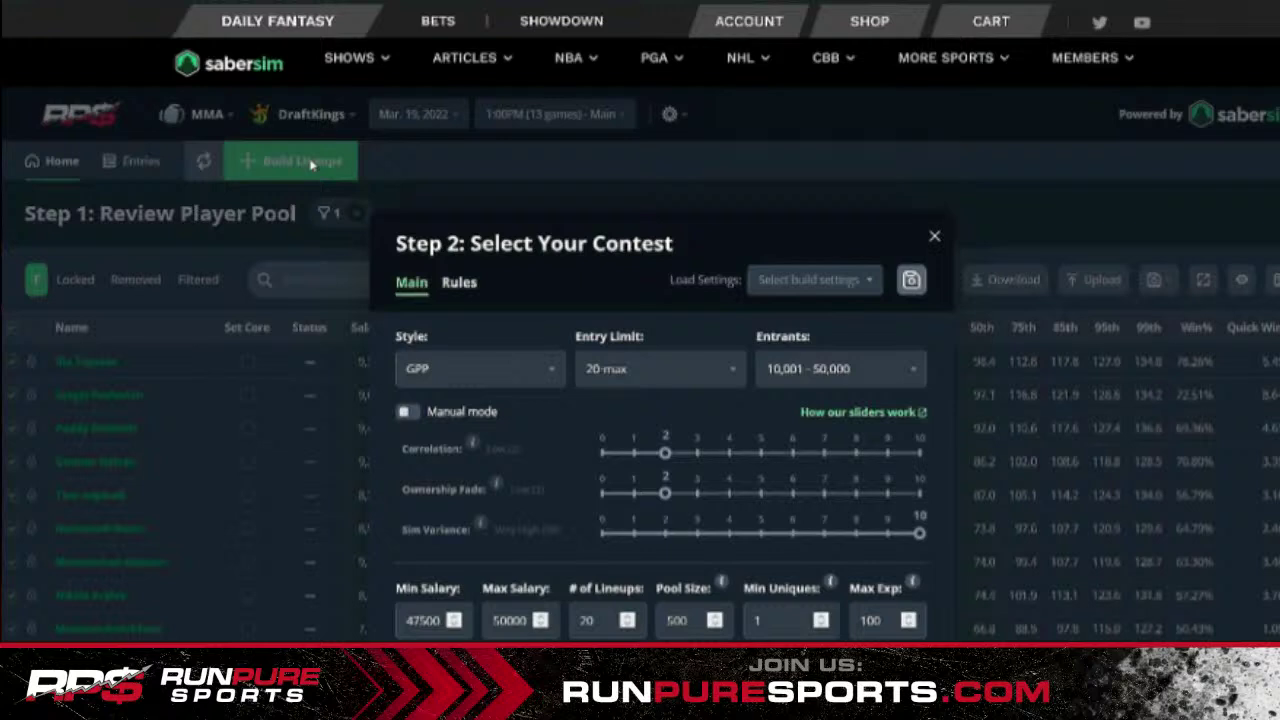
{"action": "scroll", "coordinate": [1066, 95], "scroll_direction": "down", "scroll_amount": 1}
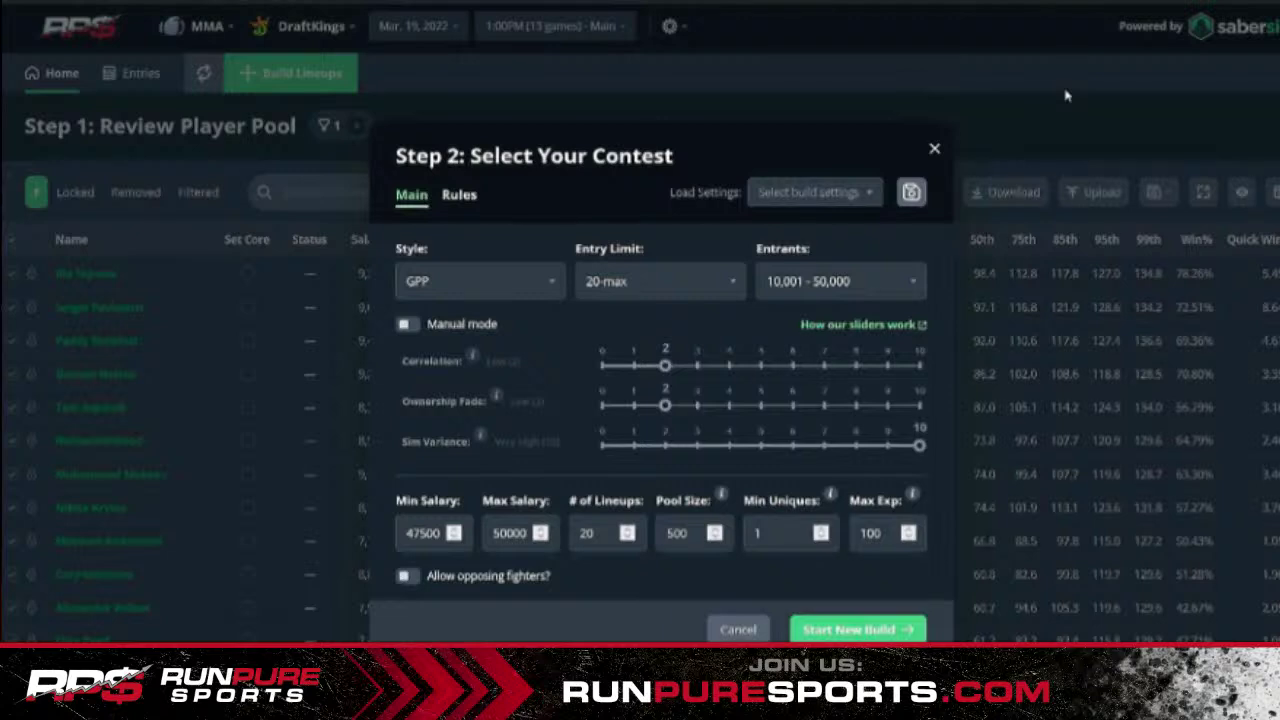
{"action": "scroll", "coordinate": [1066, 95], "scroll_direction": "down", "scroll_amount": 1}
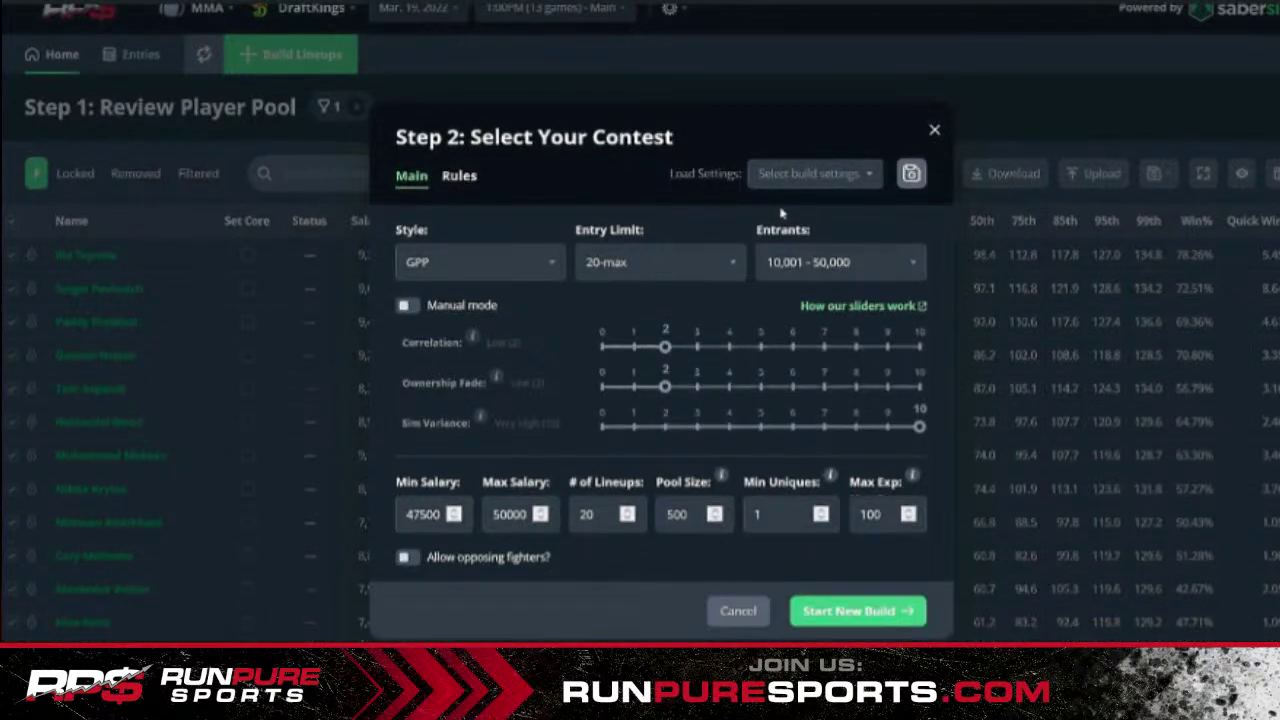
{"action": "scroll", "coordinate": [781, 213], "scroll_direction": "down", "scroll_amount": 1}
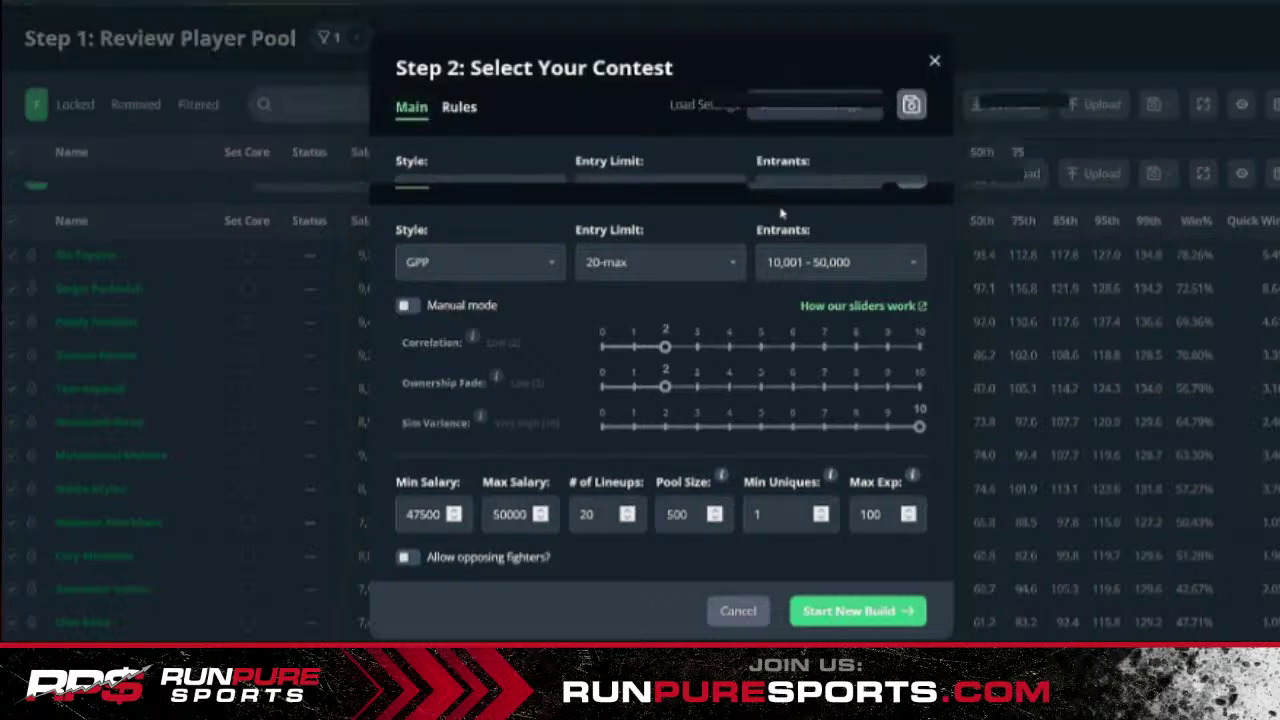
{"action": "left_click", "coordinate": [858, 542]}
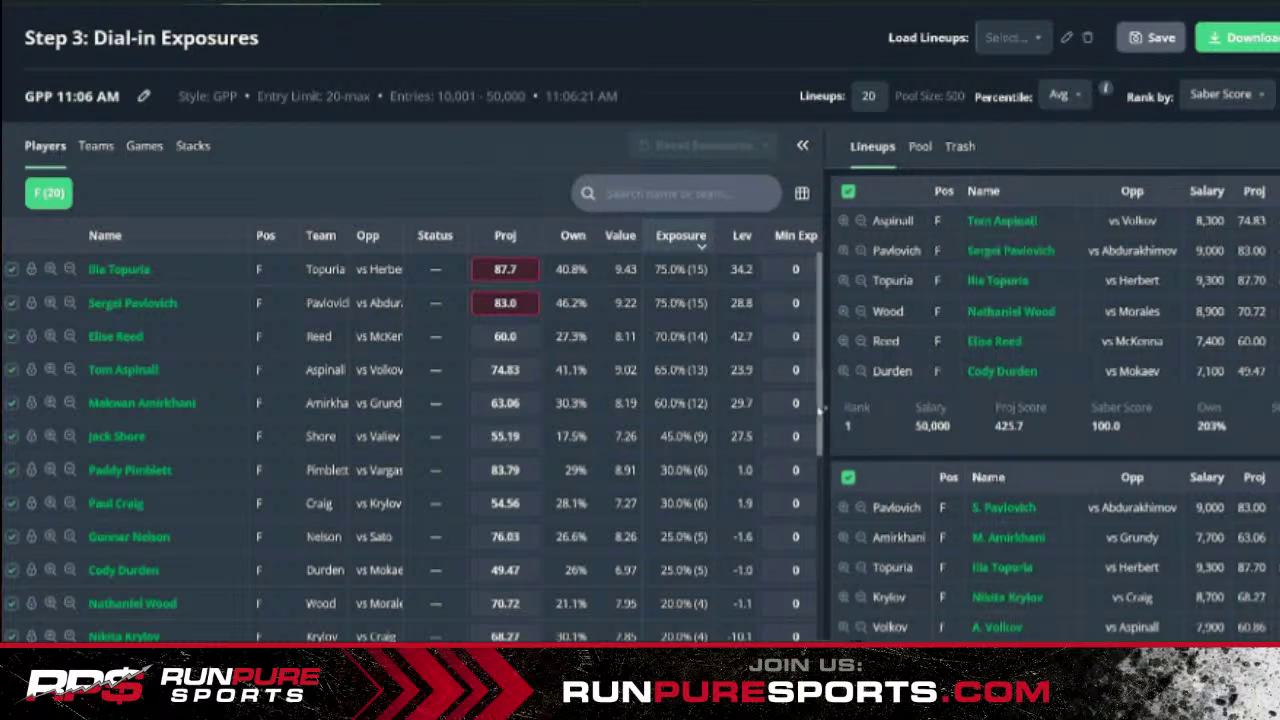
Step: Narrow the player exposure list to give the generated MMA lineups more room
{"action": "left_click_drag", "start_coordinate": [855, 405], "coordinate": [754, 394]}
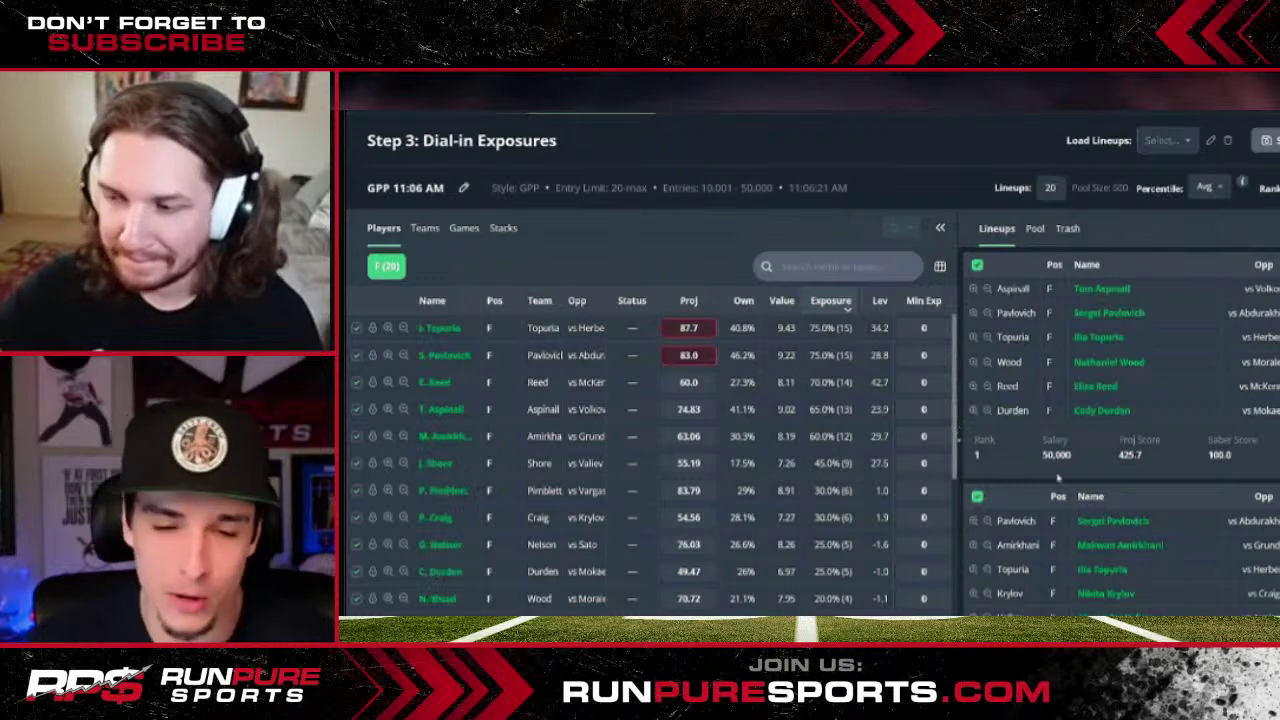
{"action": "scroll", "coordinate": [1058, 478], "scroll_direction": "up", "scroll_amount": 1}
{"action": "scroll", "coordinate": [1058, 478], "scroll_direction": "up", "scroll_amount": 1}
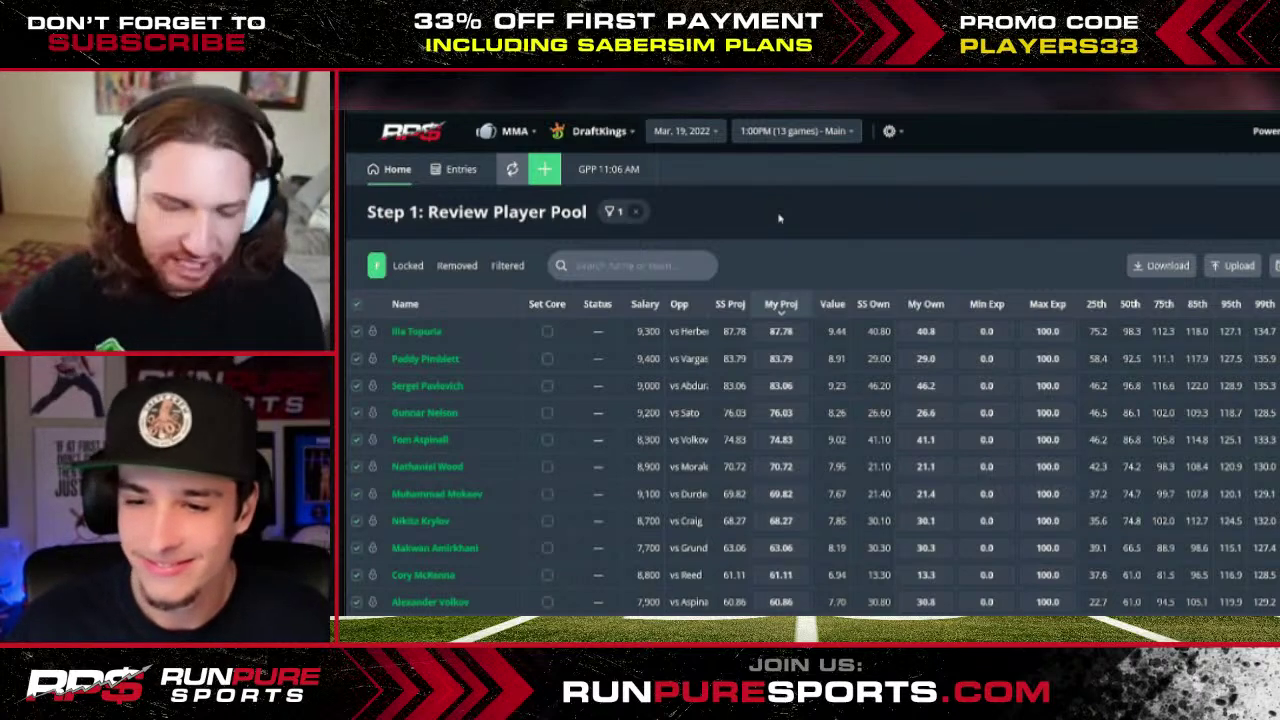
Step: Switch the sport to NBA and load the Mar. 16, 2022 main slate
{"action": "left_click", "coordinate": [531, 136]}
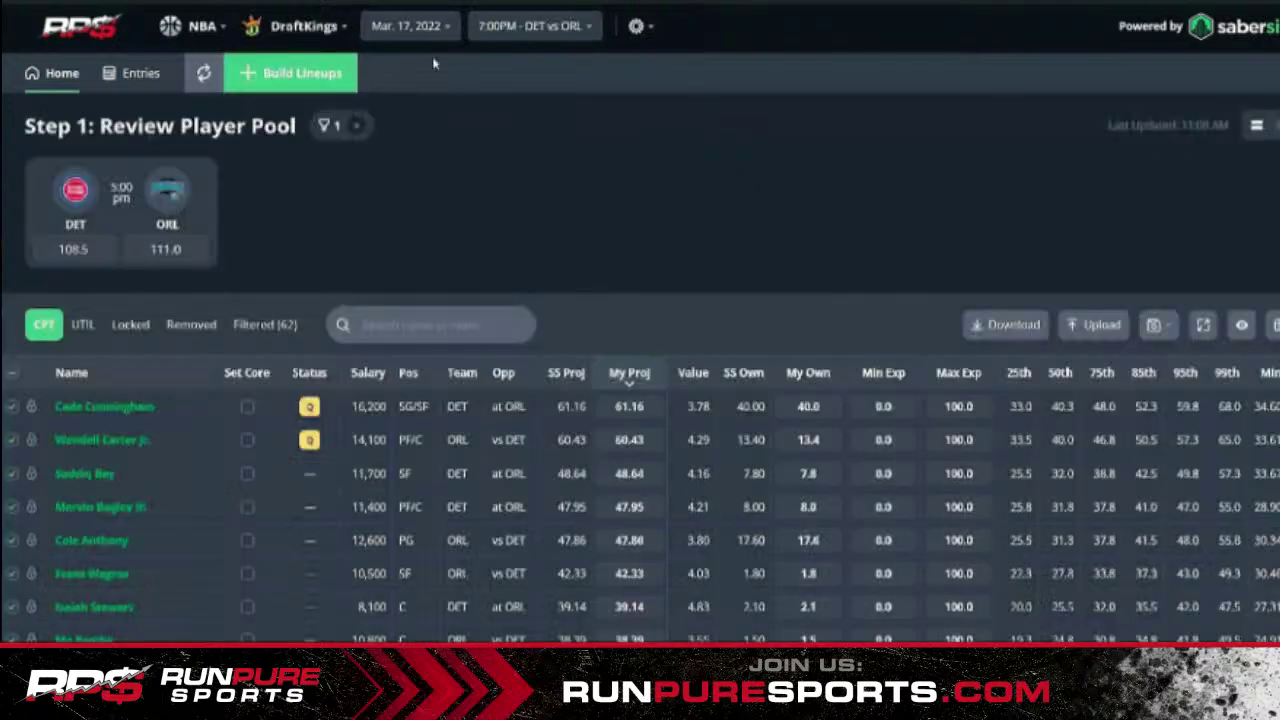
{"action": "left_click", "coordinate": [410, 26]}
{"action": "left_click", "coordinate": [486, 217]}
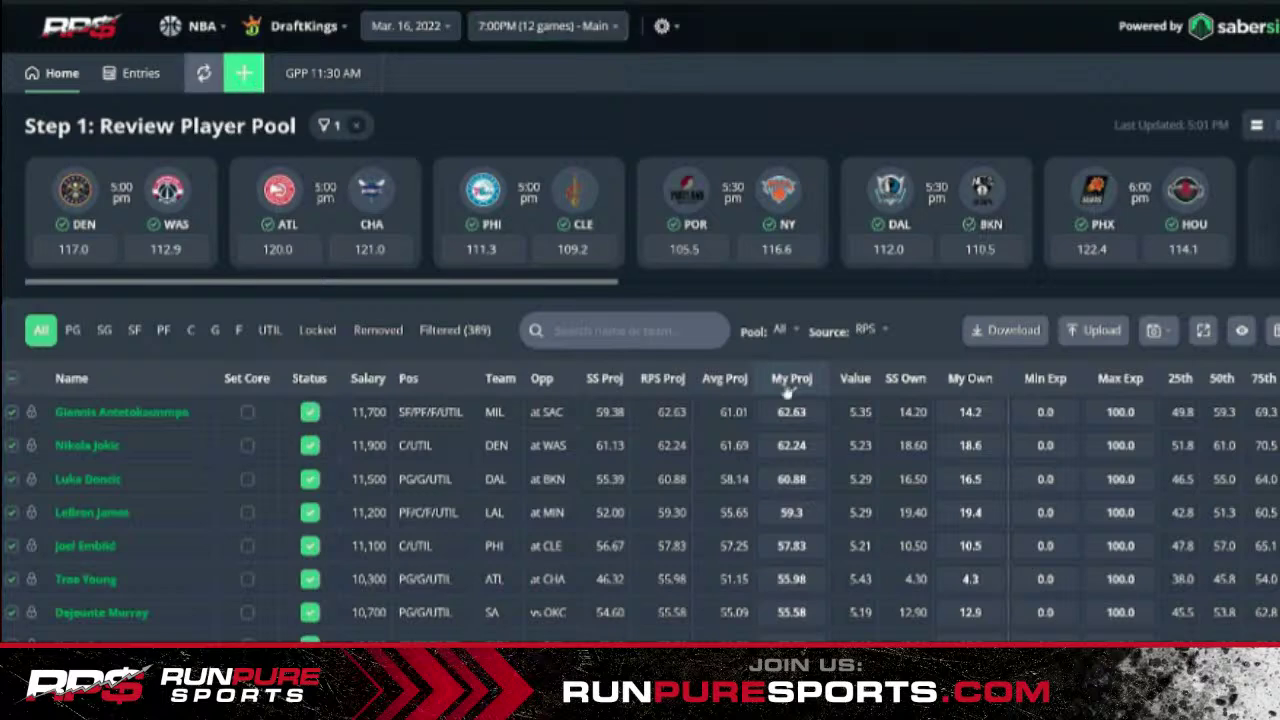
Step: Check the default NBA contest sliders and examine Giannis Antetokounmpo's simulated score distribution and correlations with other players
{"action": "left_click", "coordinate": [244, 73]}
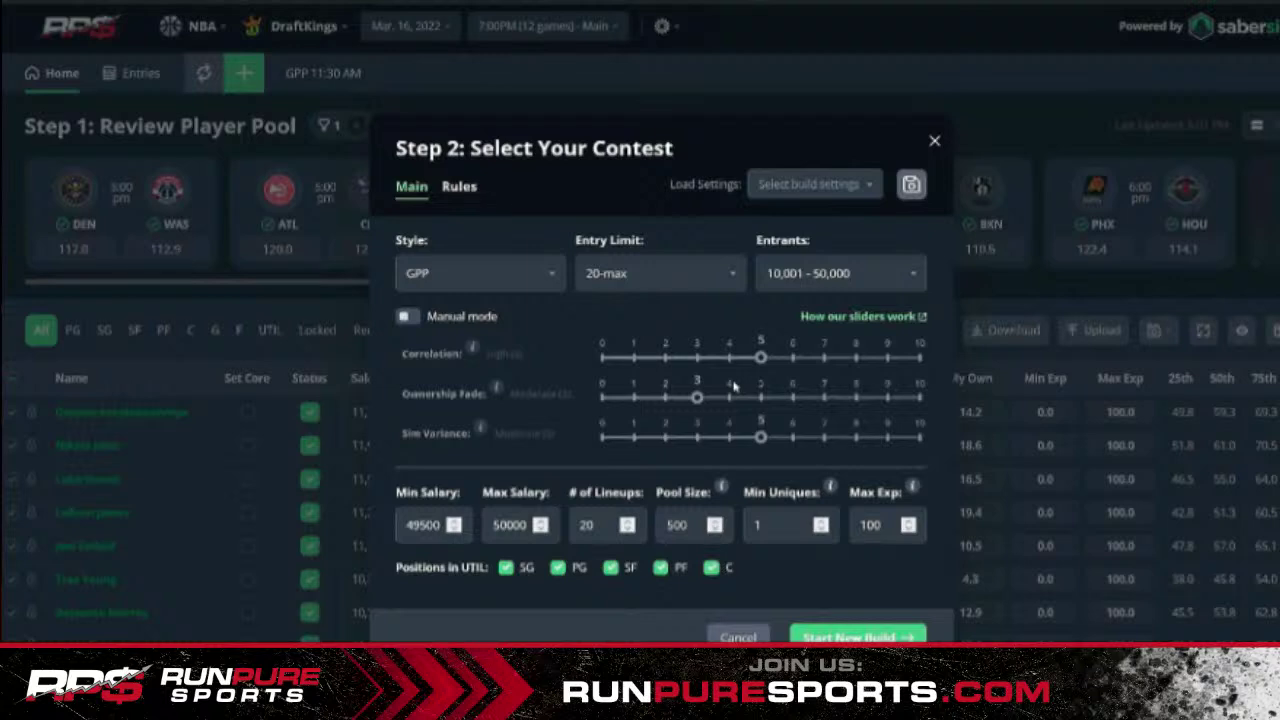
{"action": "left_click", "coordinate": [593, 90]}
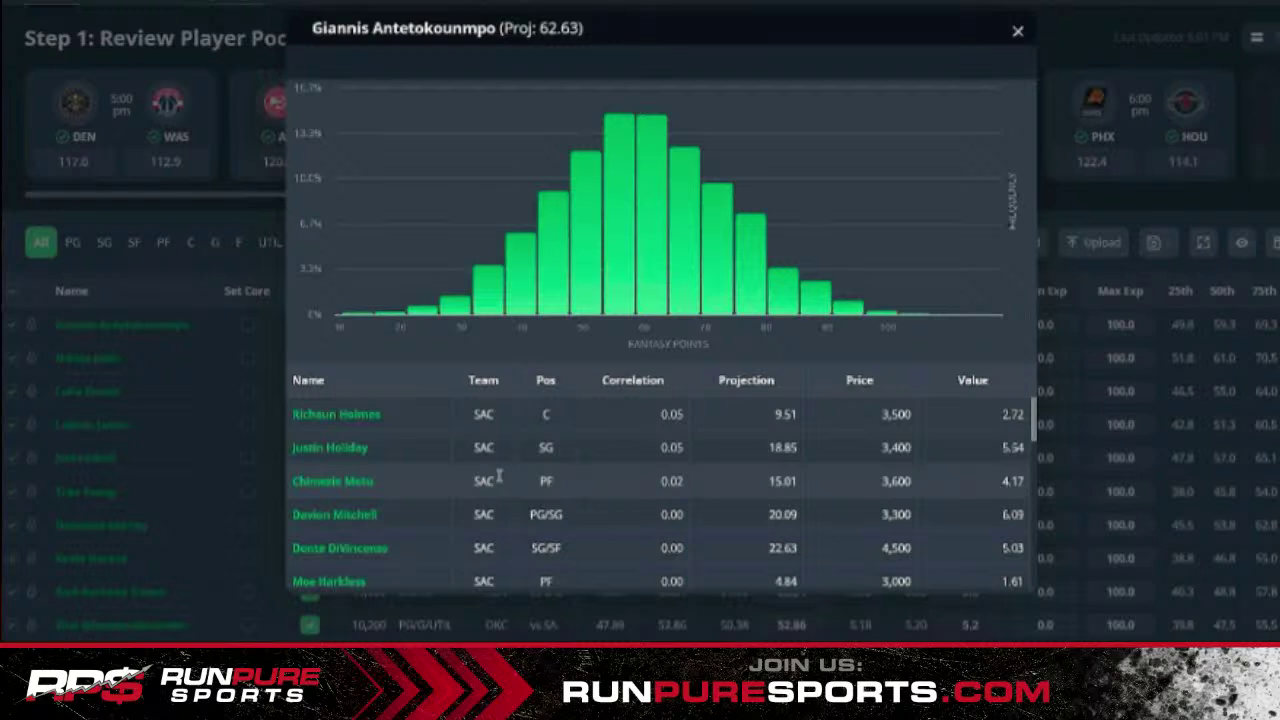
{"action": "scroll", "coordinate": [600, 483], "scroll_direction": "down", "scroll_amount": 10}
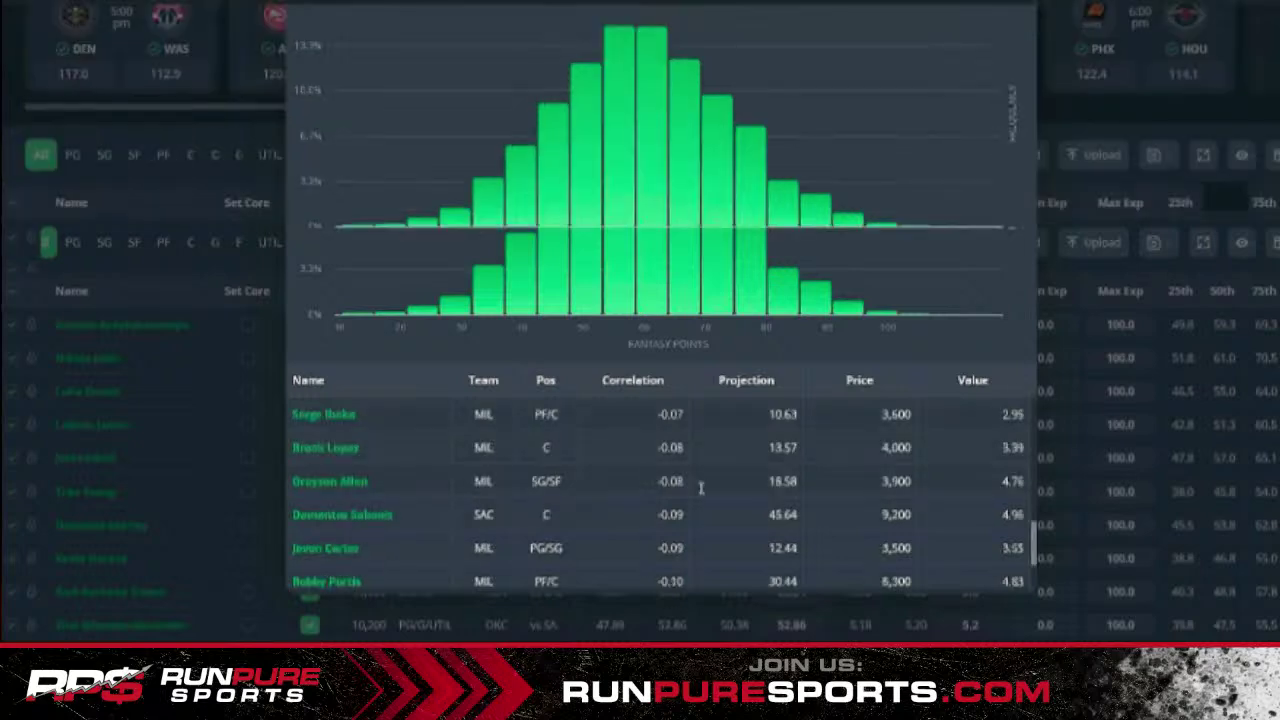
{"action": "scroll", "coordinate": [690, 490], "scroll_direction": "down", "scroll_amount": 2}
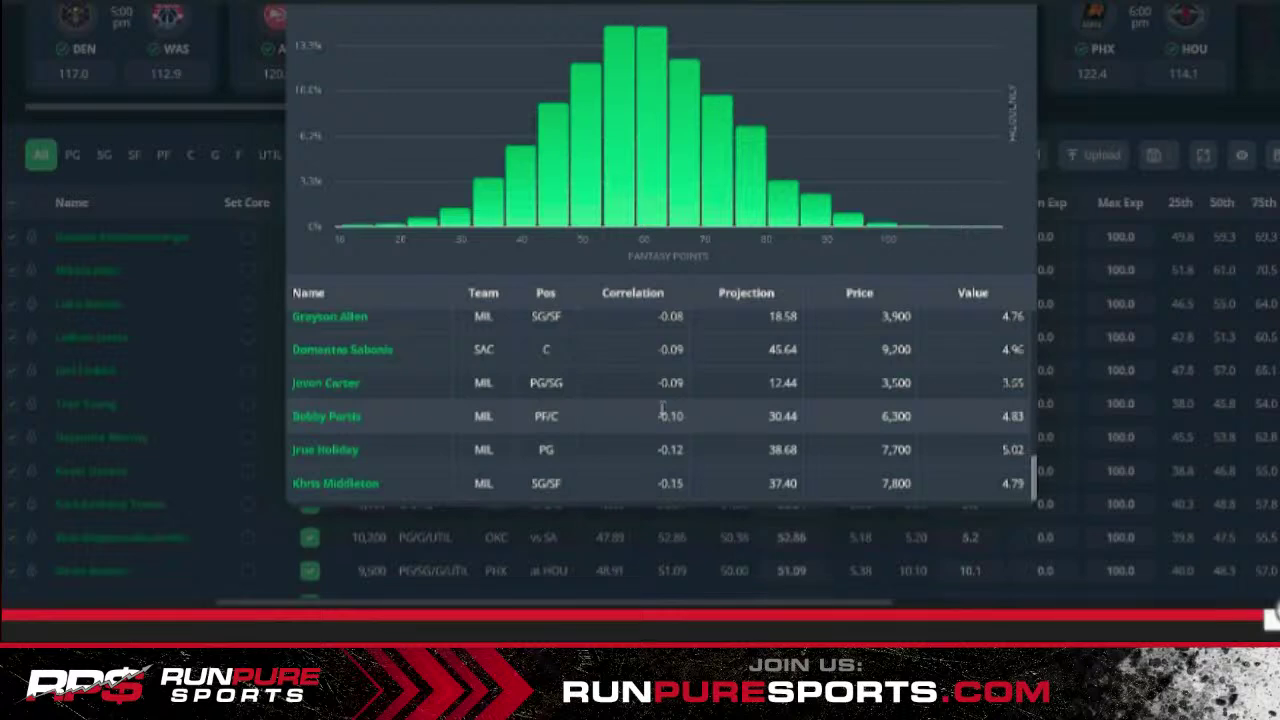
{"action": "scroll", "coordinate": [580, 468], "scroll_direction": "up", "scroll_amount": 10}
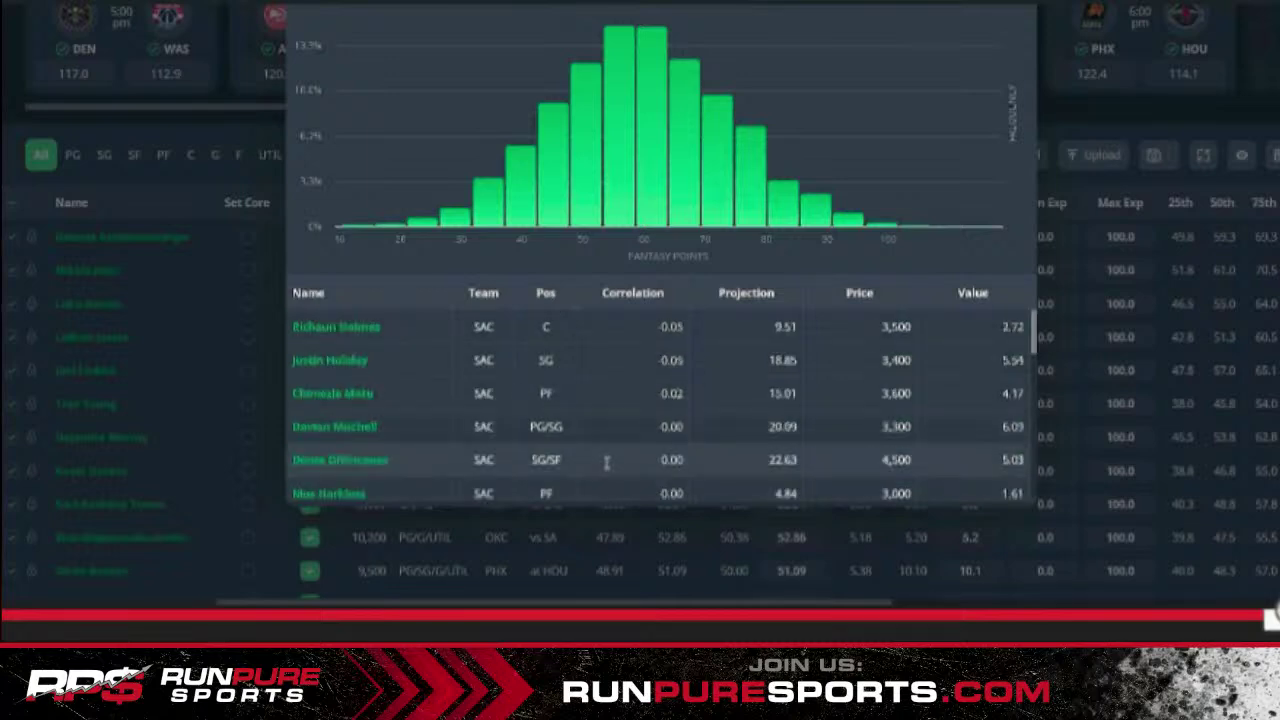
{"action": "scroll", "coordinate": [606, 462], "scroll_direction": "up", "scroll_amount": 2}
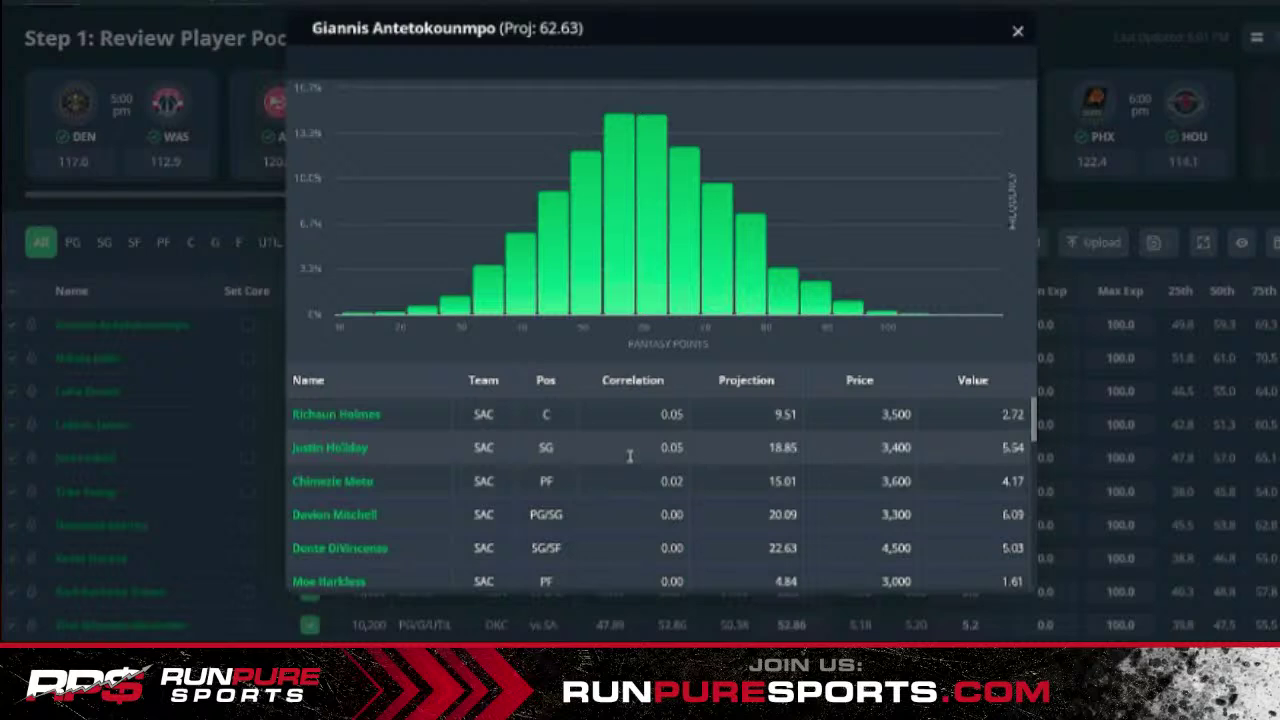
{"action": "double_click", "coordinate": [682, 413]}
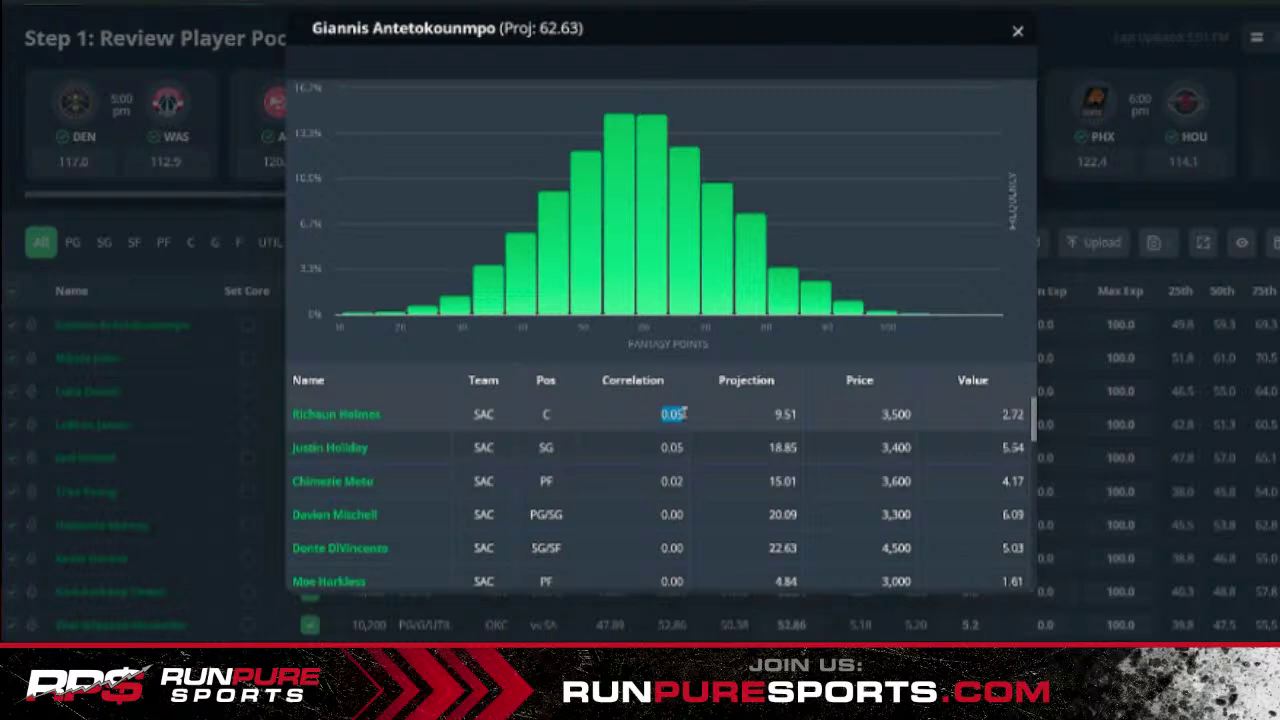
{"action": "left_click", "coordinate": [684, 411]}
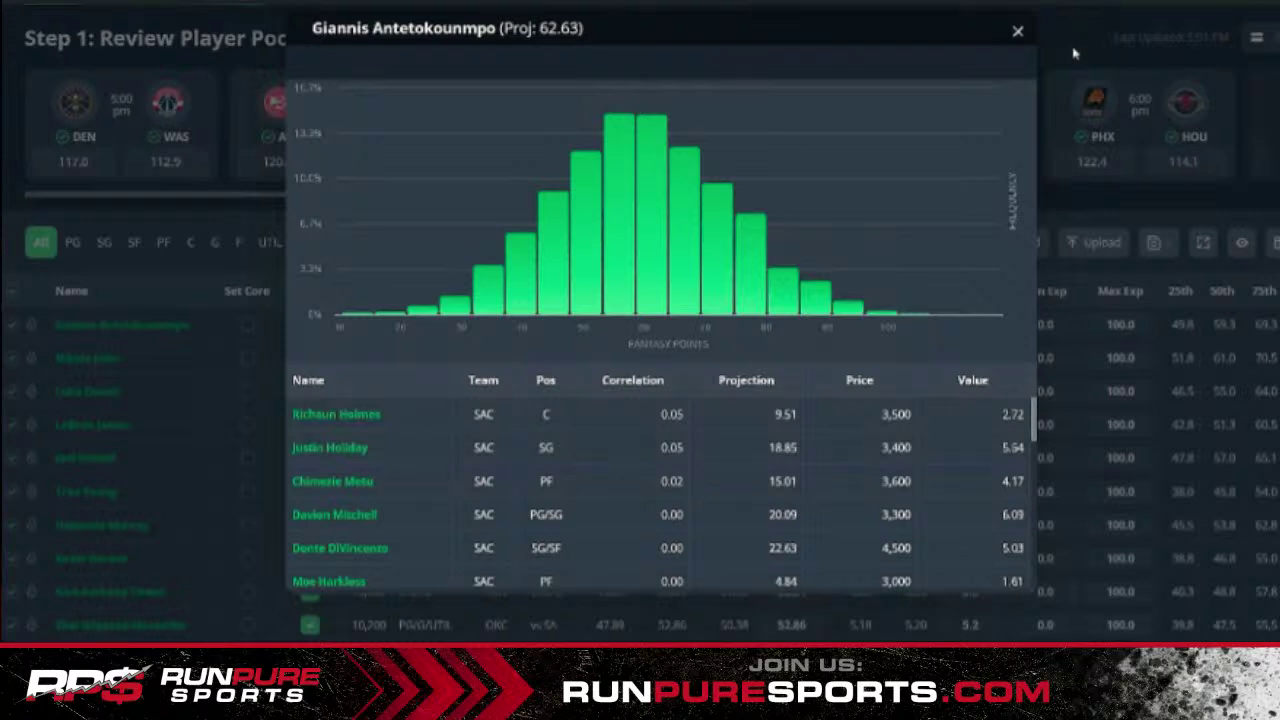
{"action": "key", "text": "Escape"}
Step: Start a new NBA build in manual mode with Correlation 6 and Min Salary 49000
{"action": "scroll", "coordinate": [340, 183], "scroll_direction": "up", "scroll_amount": 1}
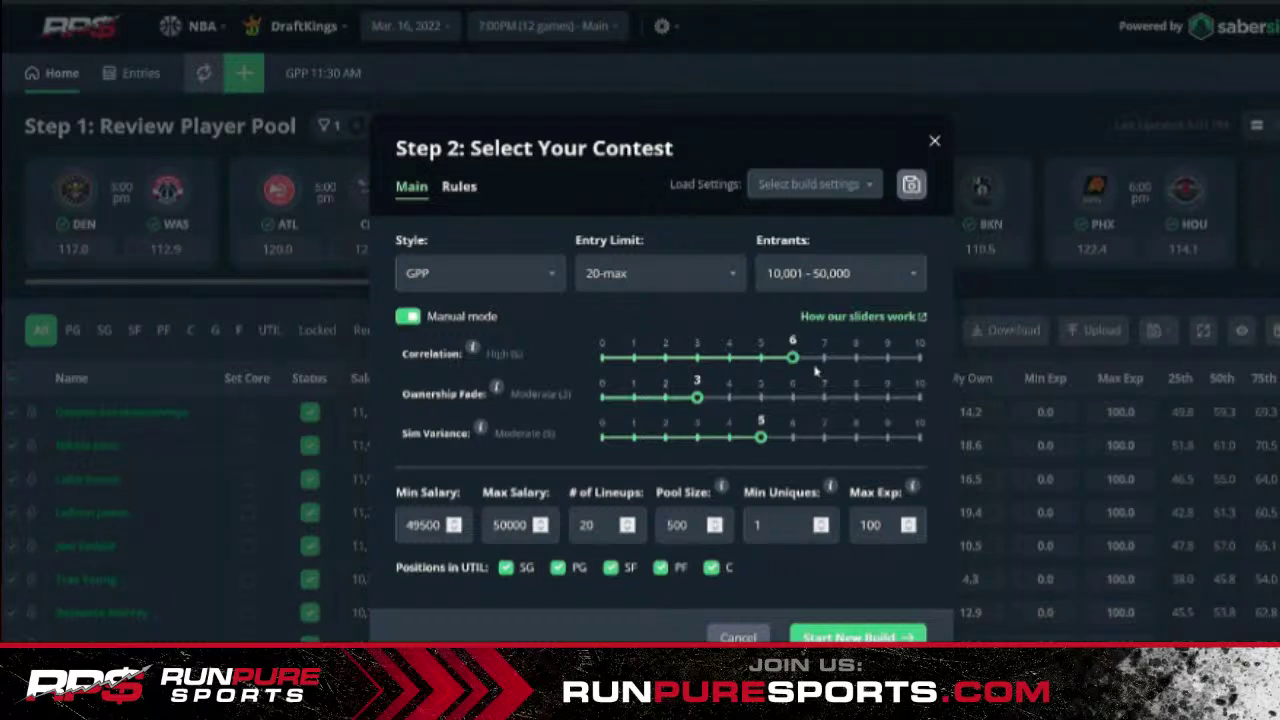
{"action": "left_click", "coordinate": [420, 527]}
{"action": "key", "text": "Delete"}
{"action": "type", "text": "0"}
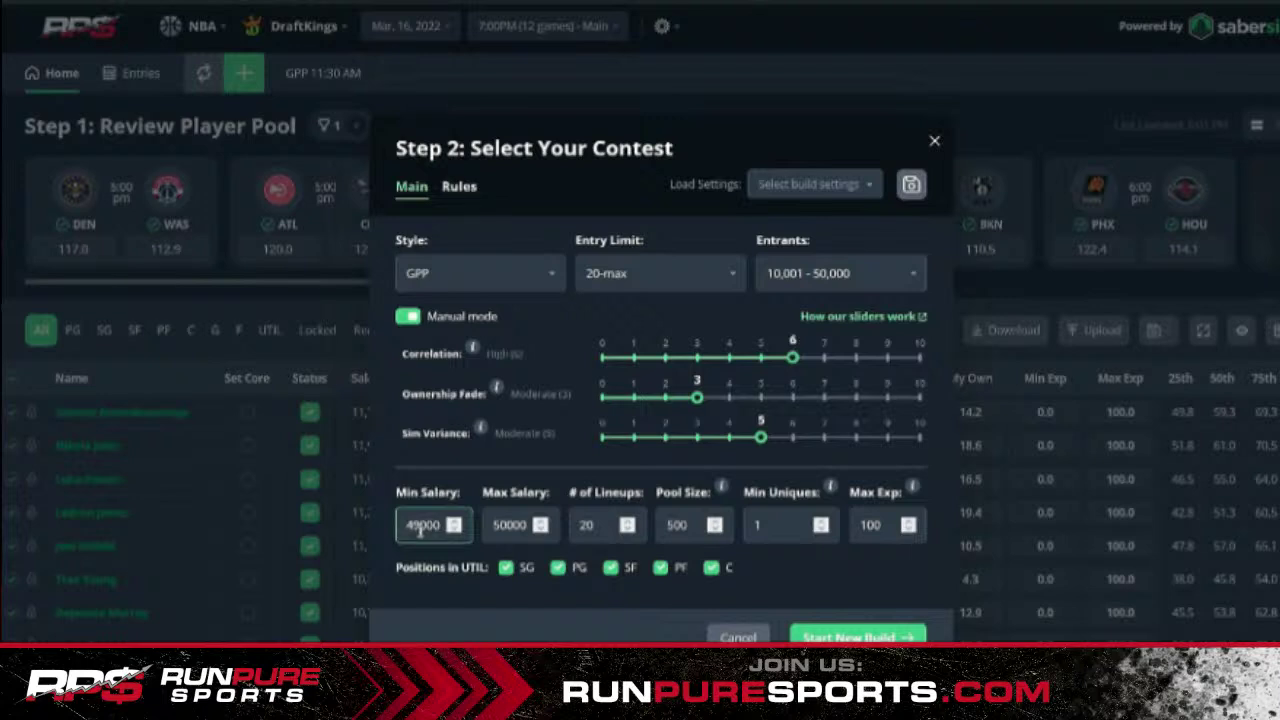
{"action": "left_click", "coordinate": [840, 636]}
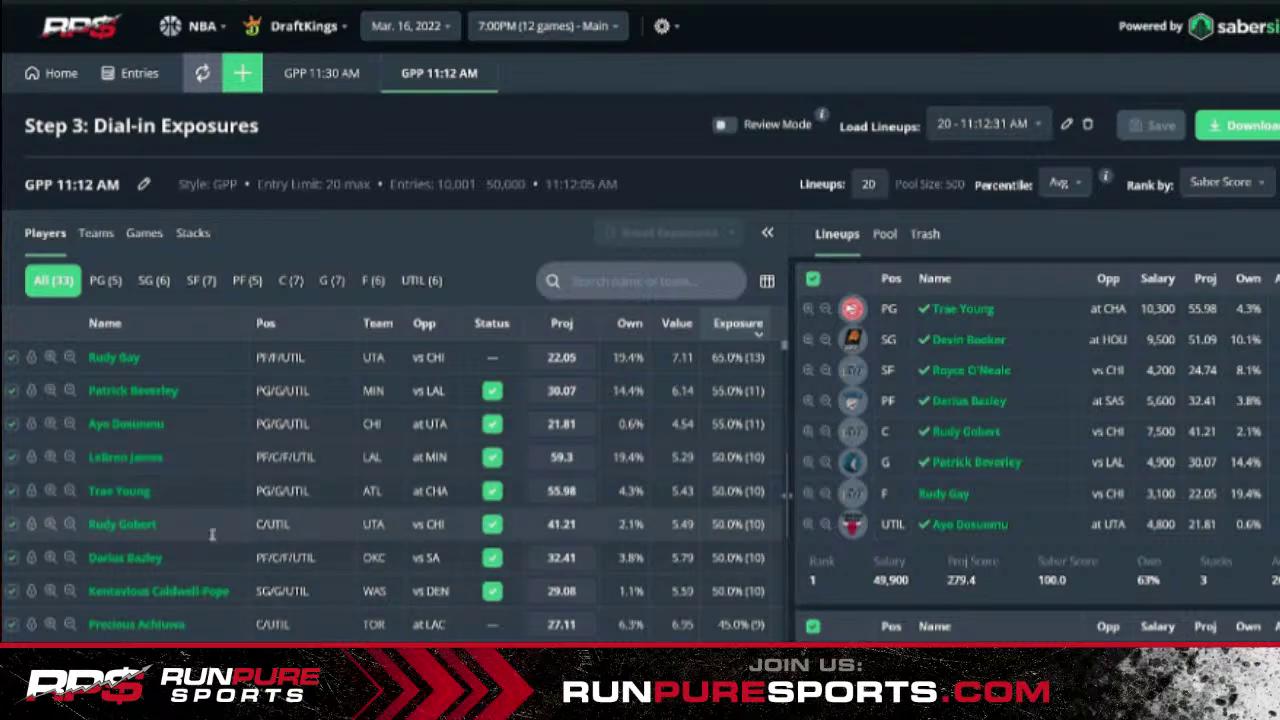
Step: Try Correlation values of 5, 10 and 7 in the settings for another NBA build, and leave without building
{"action": "left_click", "coordinate": [241, 72]}
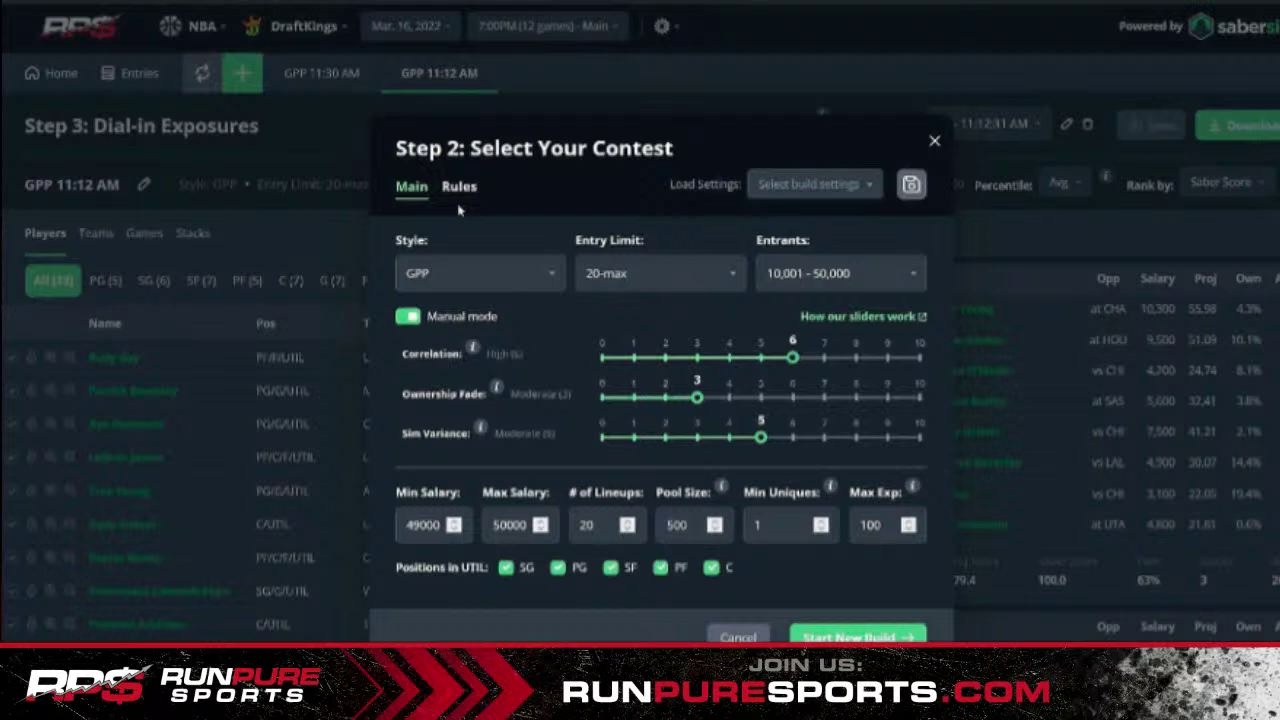
{"action": "left_click", "coordinate": [760, 359]}
{"action": "left_click_drag", "start_coordinate": [787, 357], "coordinate": [760, 378]}
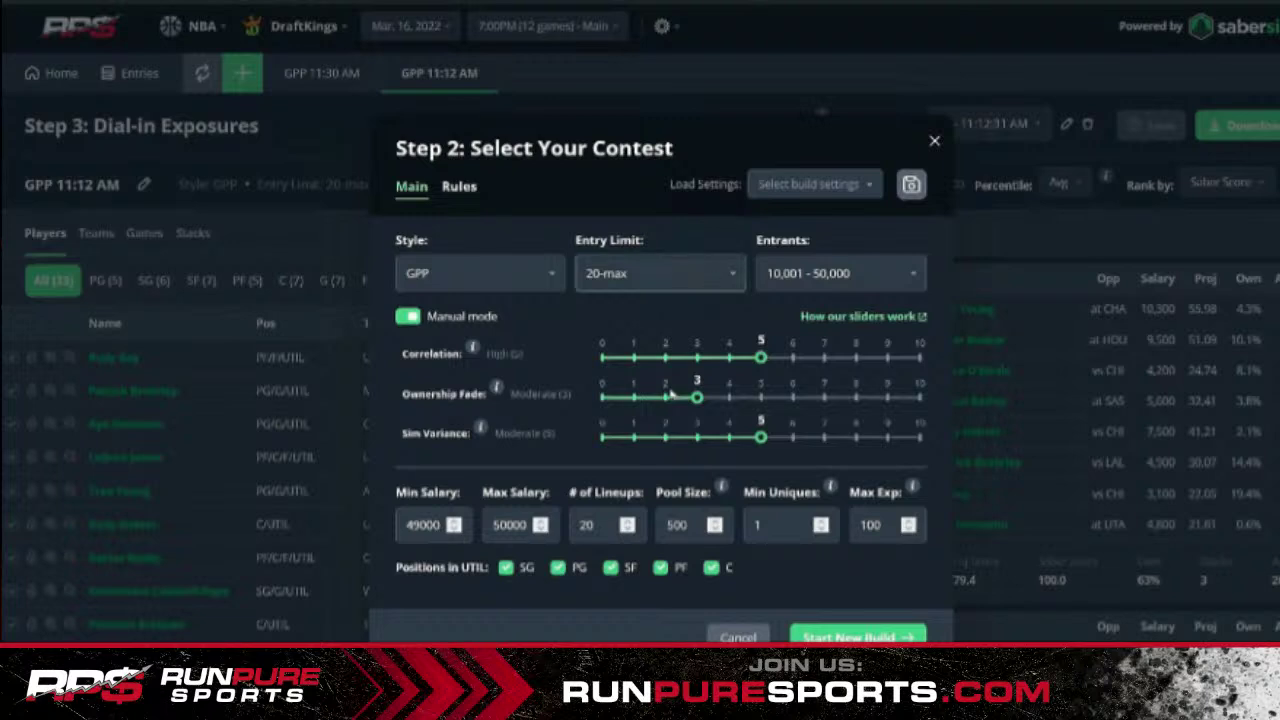
{"action": "left_click", "coordinate": [915, 359]}
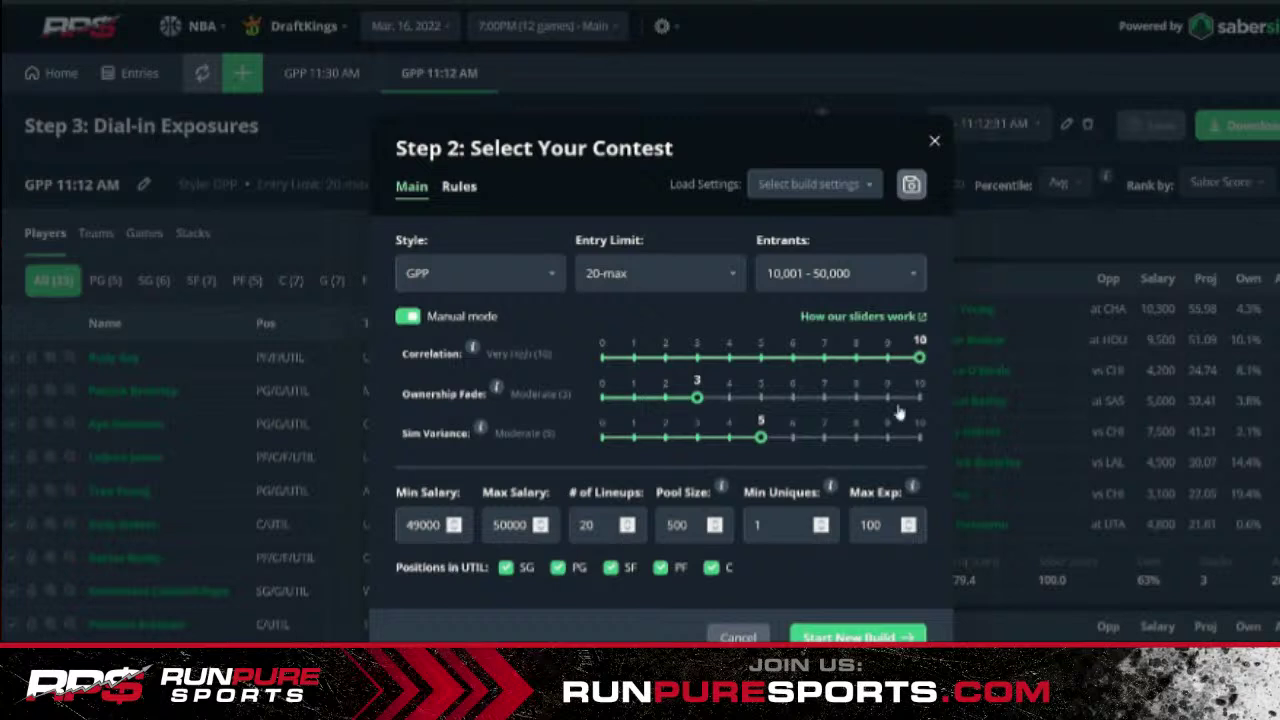
{"action": "left_click", "coordinate": [761, 359]}
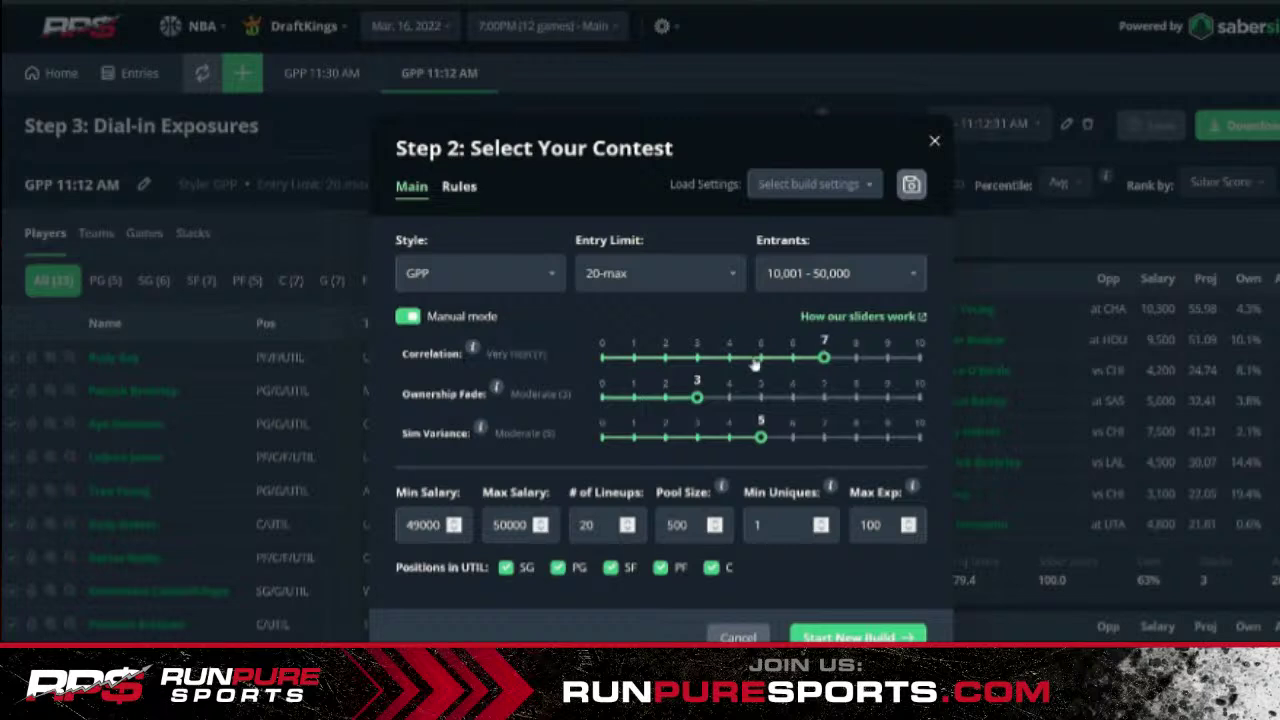
{"action": "left_click", "coordinate": [279, 150]}
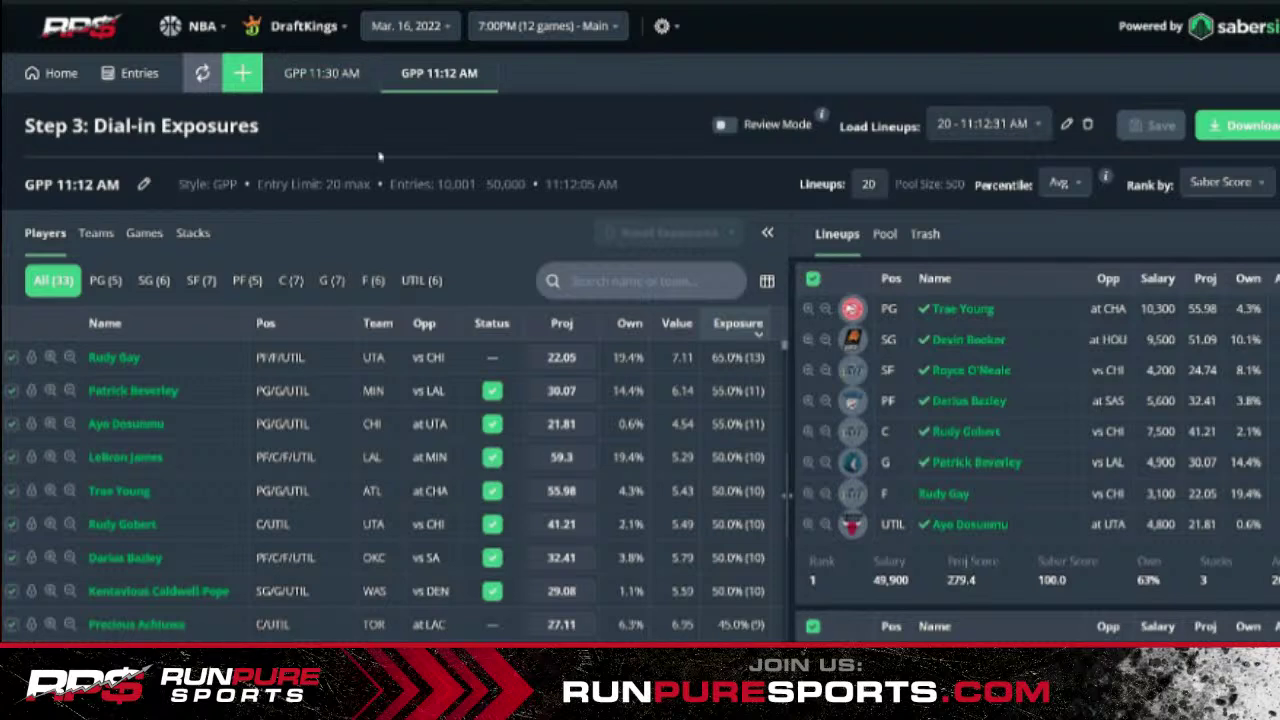
Step: Sort the built player list by projection and filter the lineups to those containing Giannis Antetokounmpo
{"action": "left_click", "coordinate": [561, 325]}
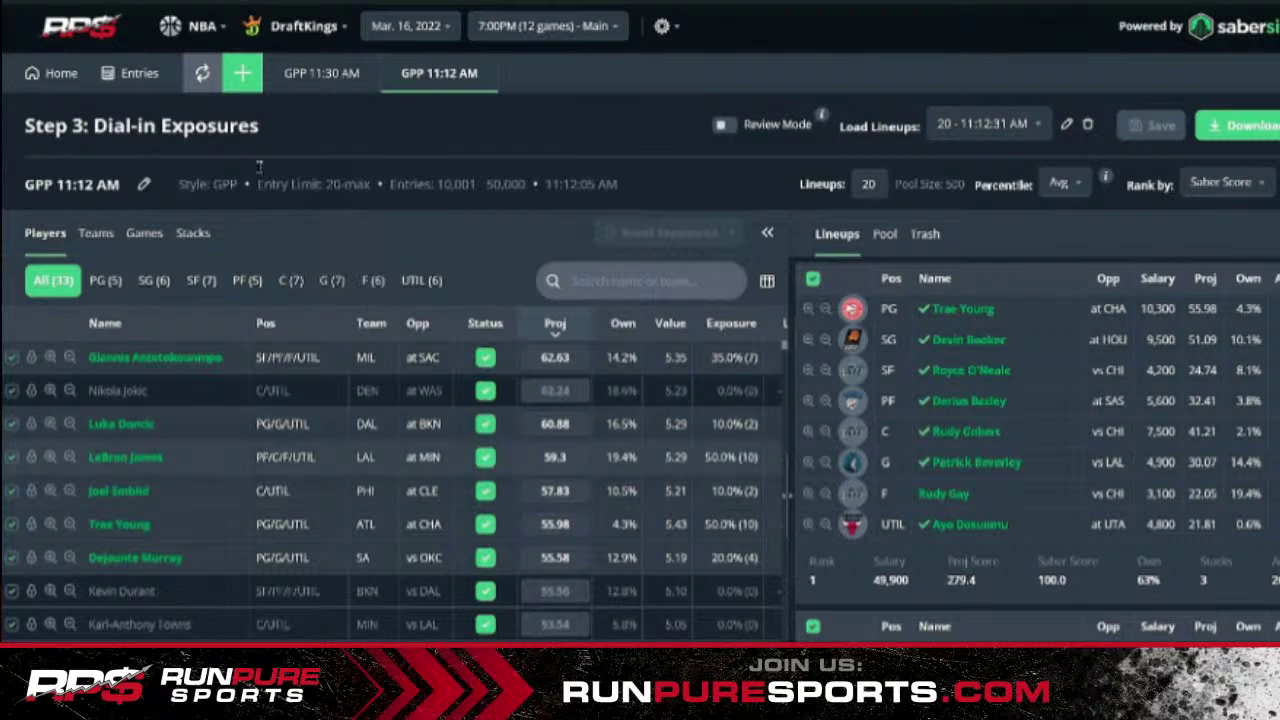
{"action": "left_click", "coordinate": [48, 358]}
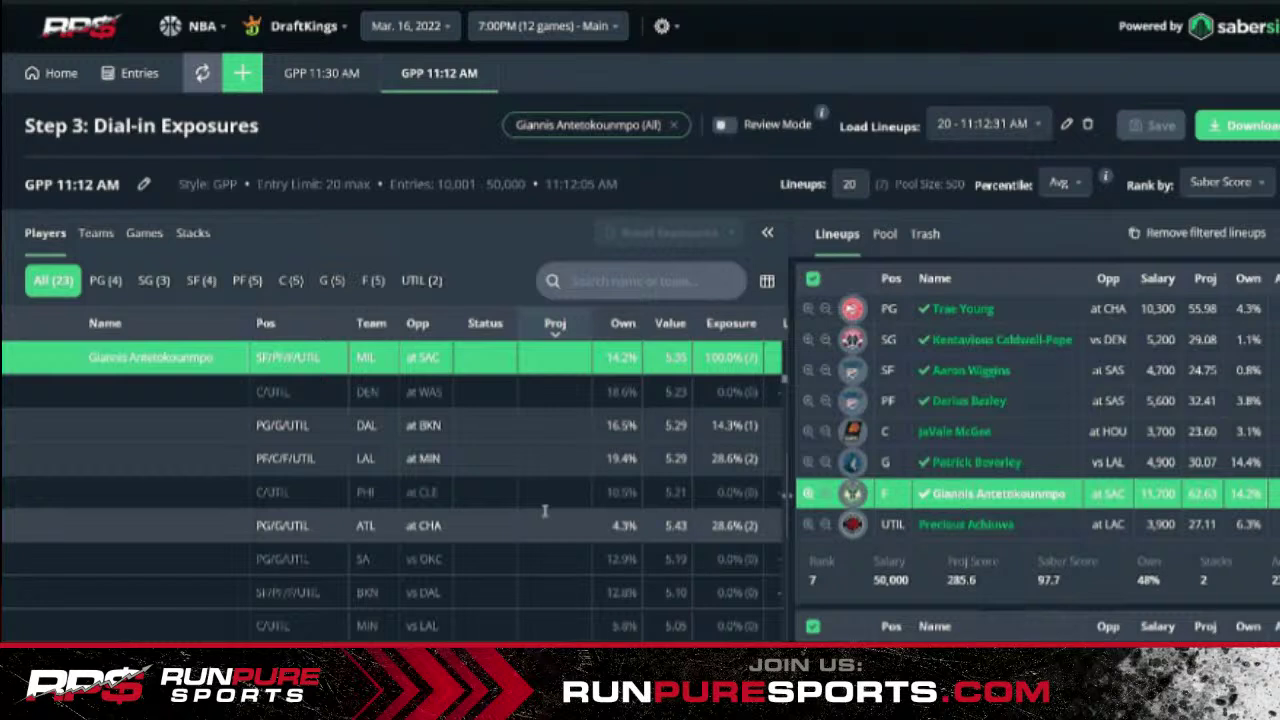
Step: Examine the stack exposure of every team with the Giannis Antetokounmpo lineup filter applied
{"action": "left_click", "coordinate": [96, 233]}
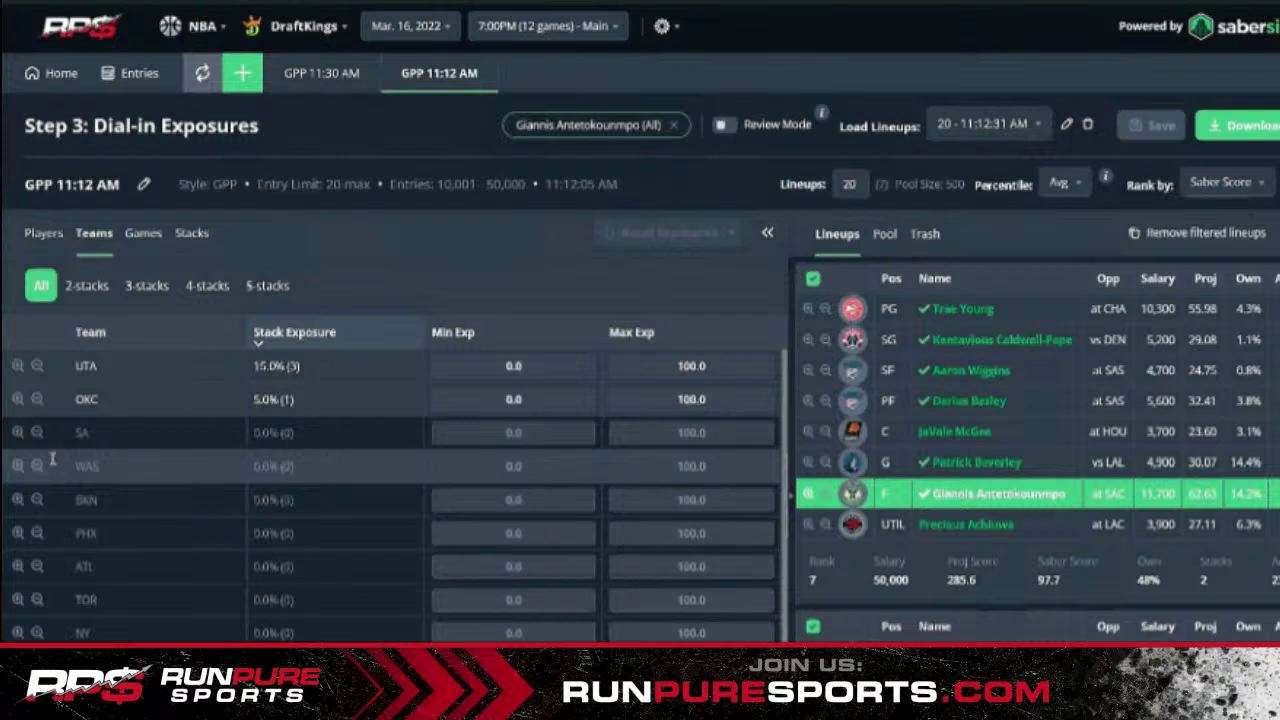
{"action": "scroll", "coordinate": [86, 462], "scroll_direction": "down", "scroll_amount": 2}
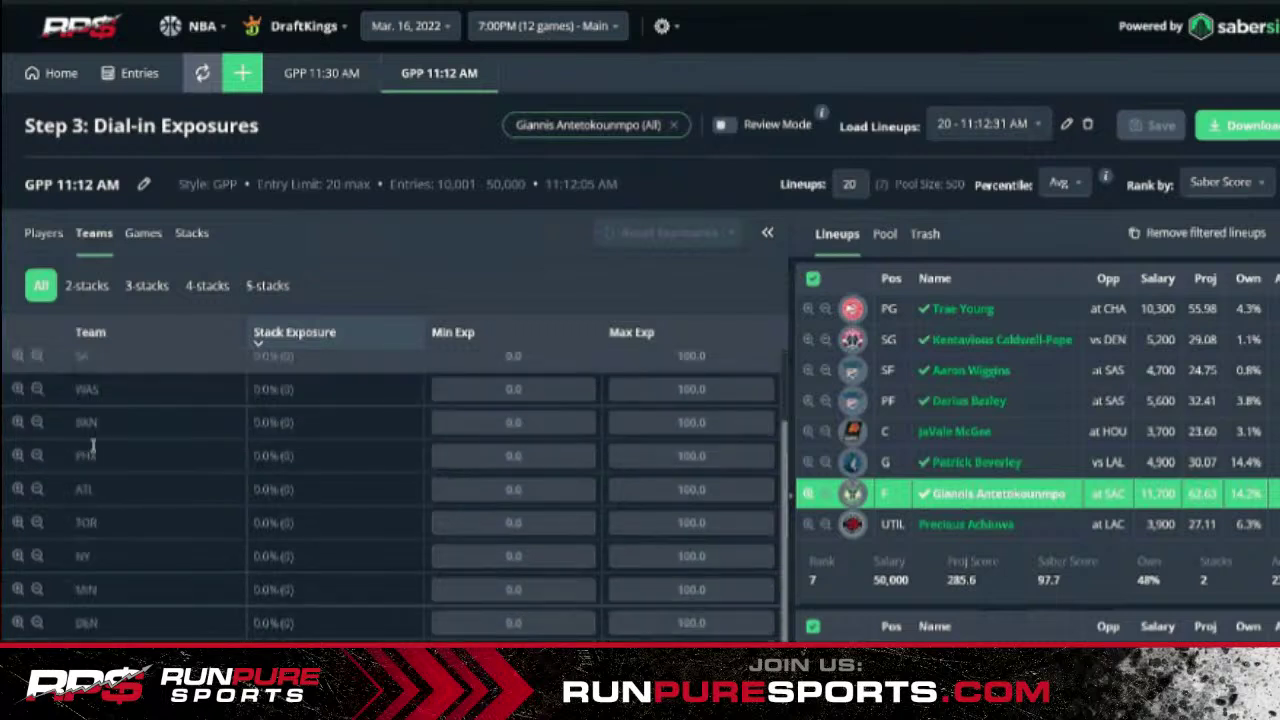
{"action": "scroll", "coordinate": [93, 446], "scroll_direction": "down", "scroll_amount": 4}
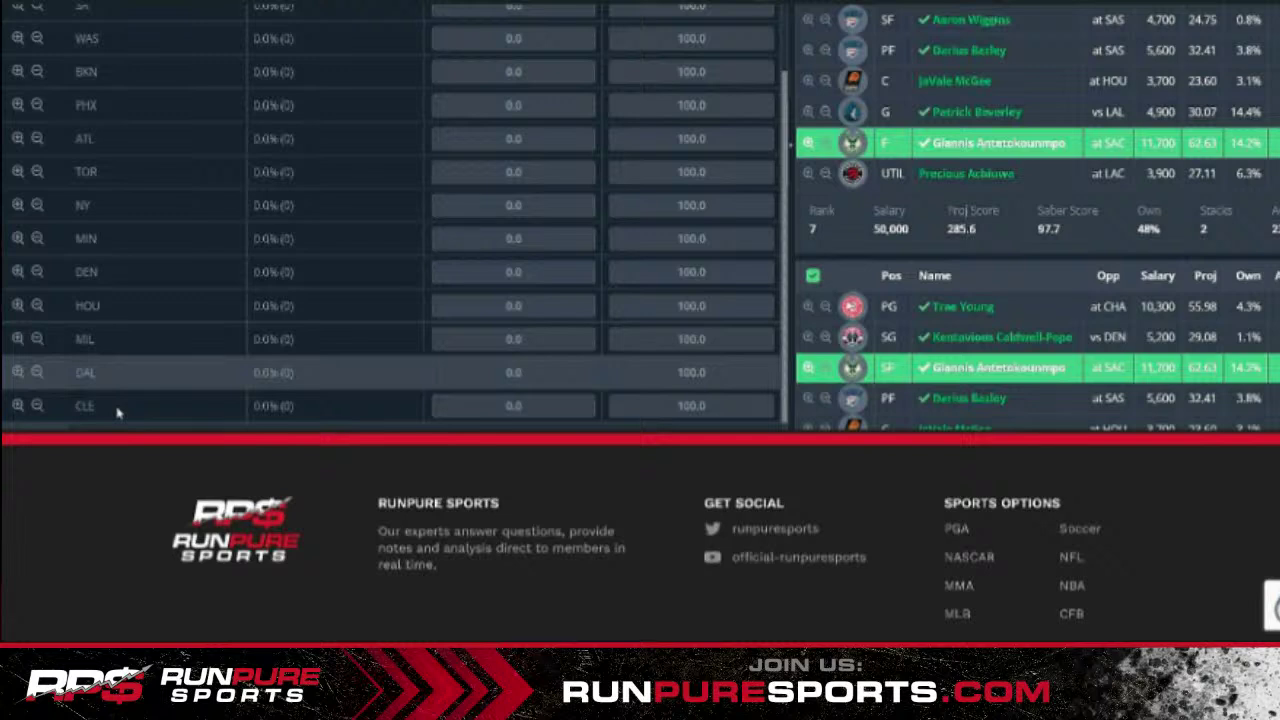
{"action": "scroll", "coordinate": [117, 413], "scroll_direction": "up", "scroll_amount": 3}
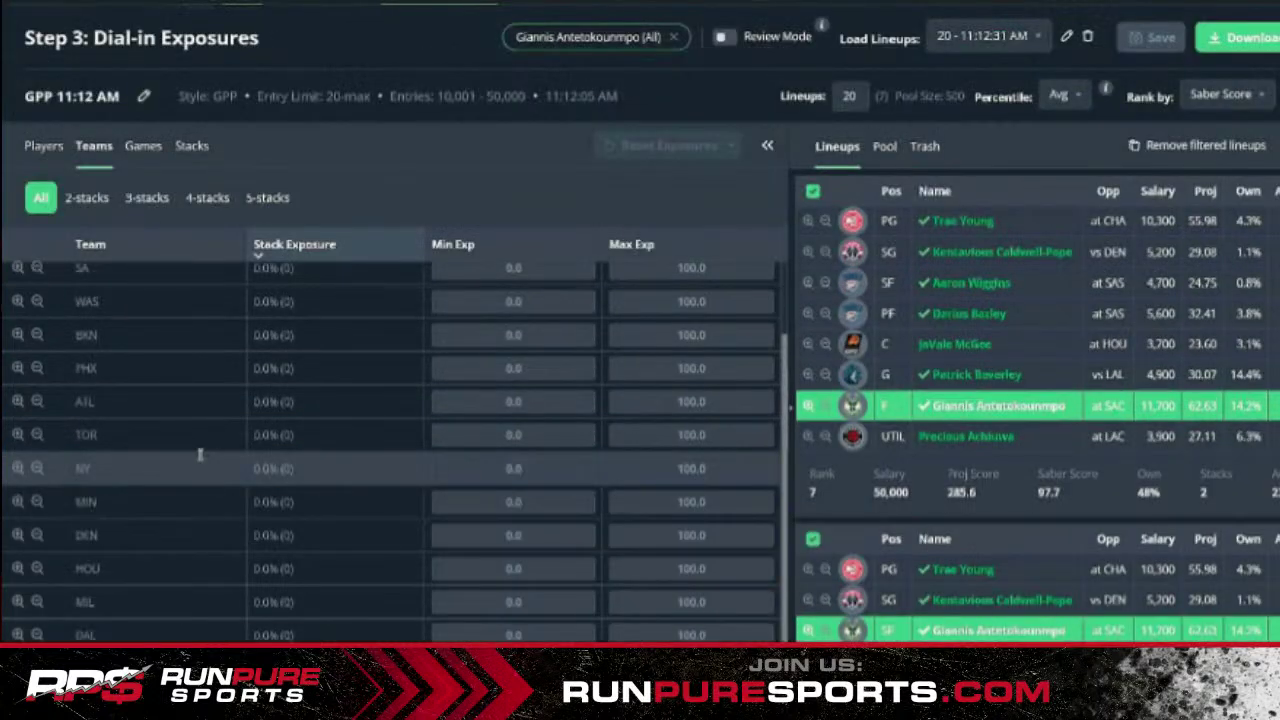
Step: Show the lineup pool, return to the player exposures and clear the Giannis Antetokounmpo filter
{"action": "scroll", "coordinate": [200, 455], "scroll_direction": "up", "scroll_amount": 1}
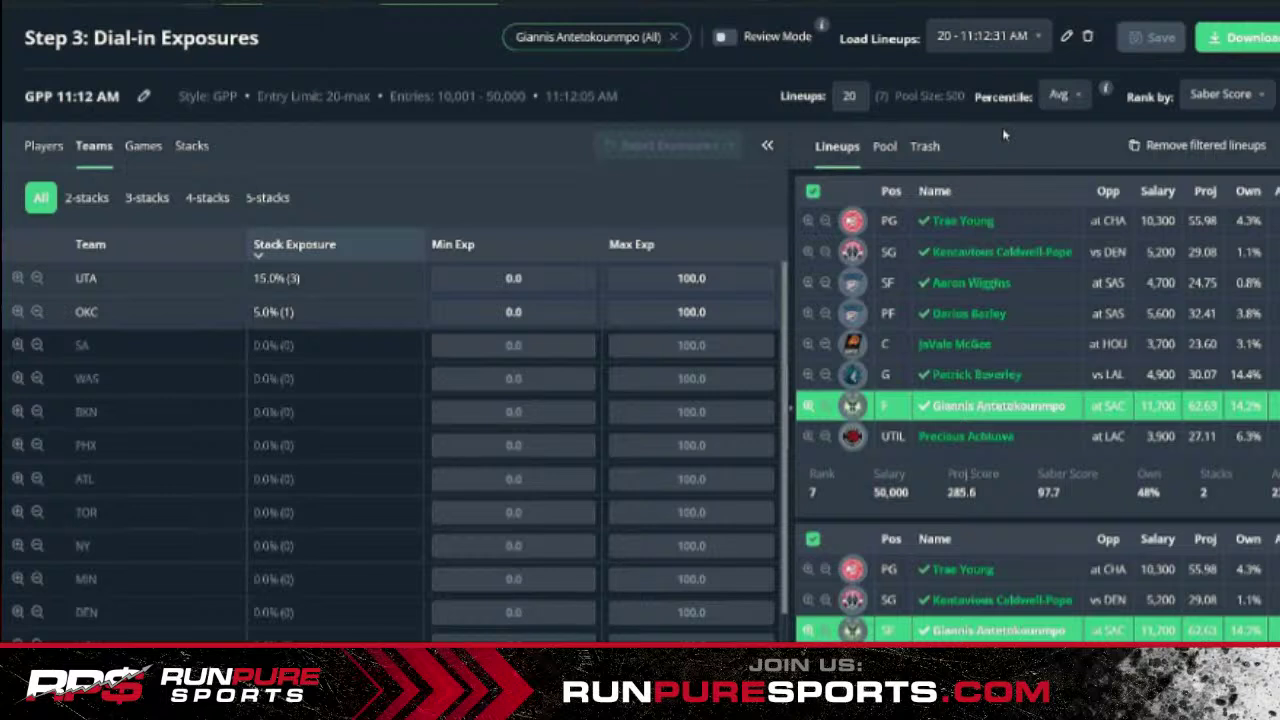
{"action": "left_click", "coordinate": [883, 146]}
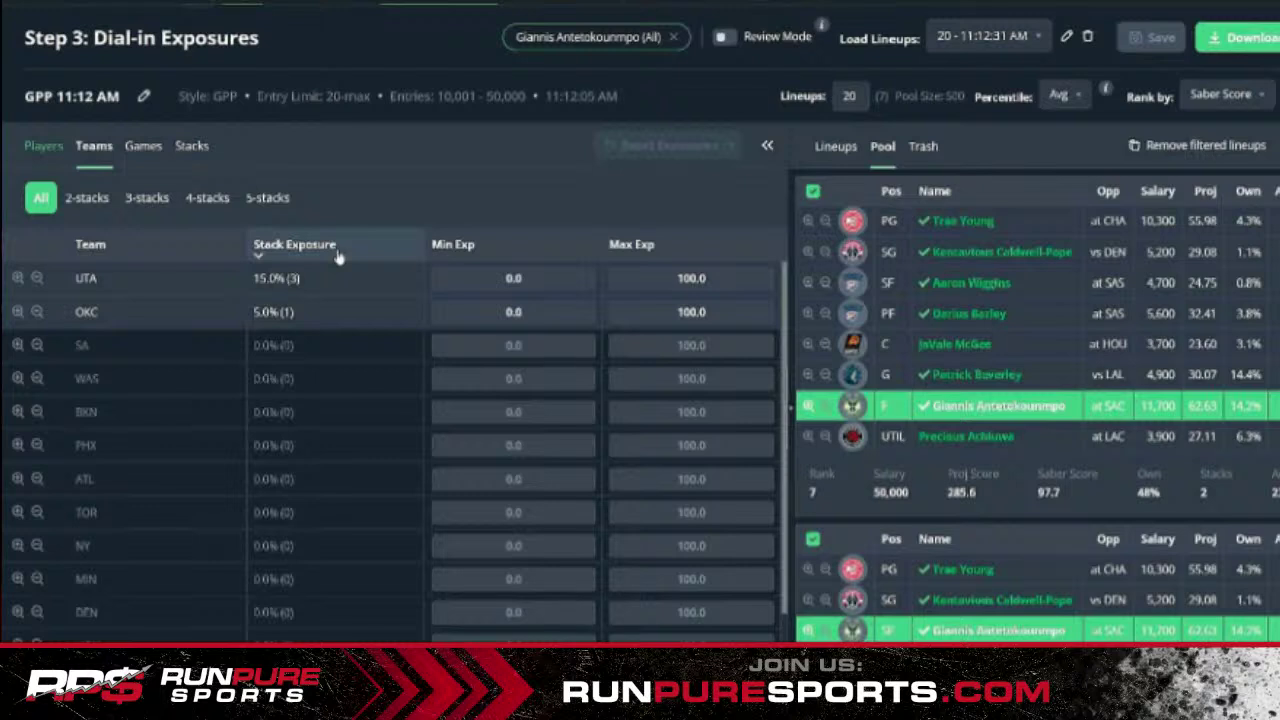
{"action": "left_click", "coordinate": [66, 146]}
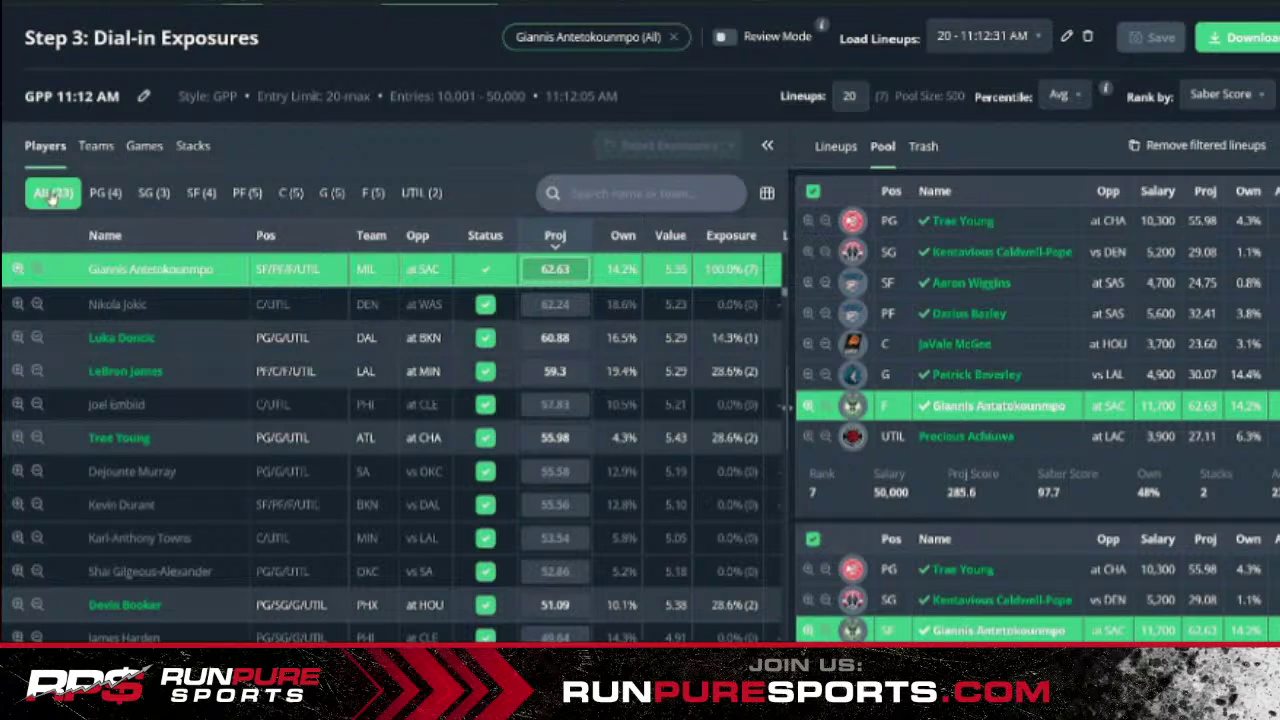
{"action": "left_click", "coordinate": [18, 268]}
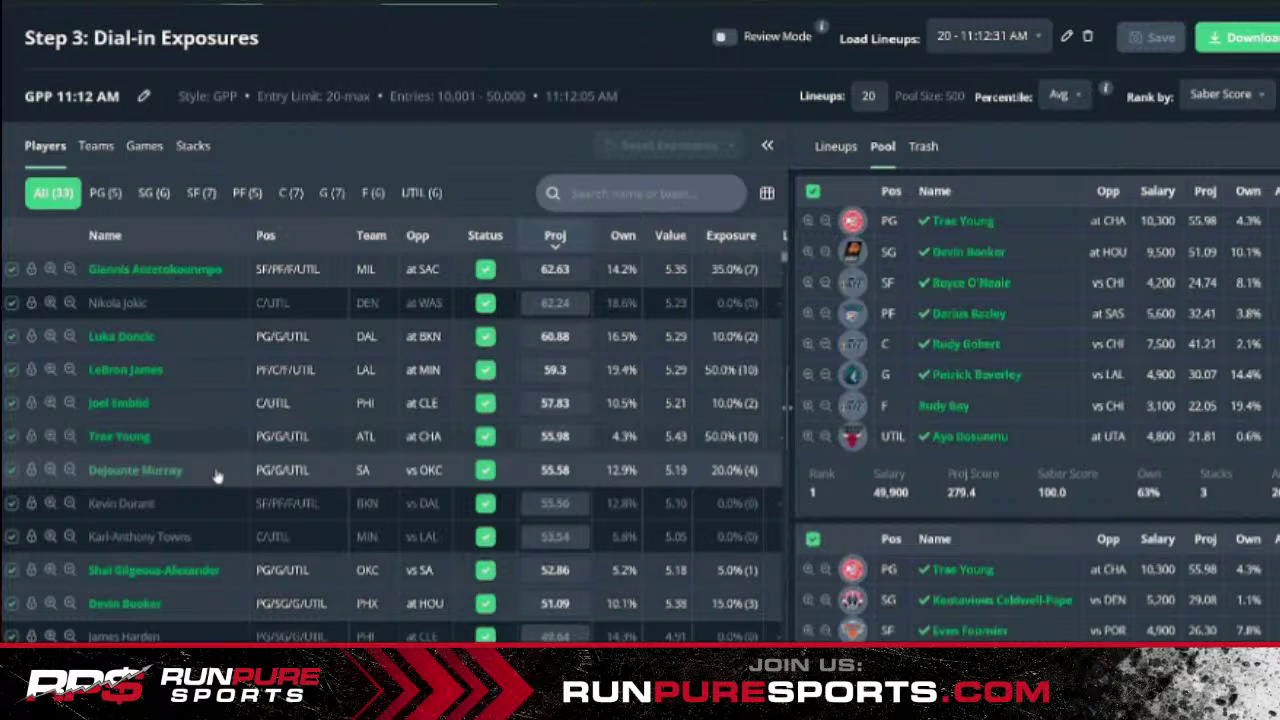
Step: Filter to lineups containing Dejounte Murray without an OKC stack, and remove those filtered lineups from the build
{"action": "left_click", "coordinate": [216, 476]}
{"action": "left_click", "coordinate": [95, 145]}
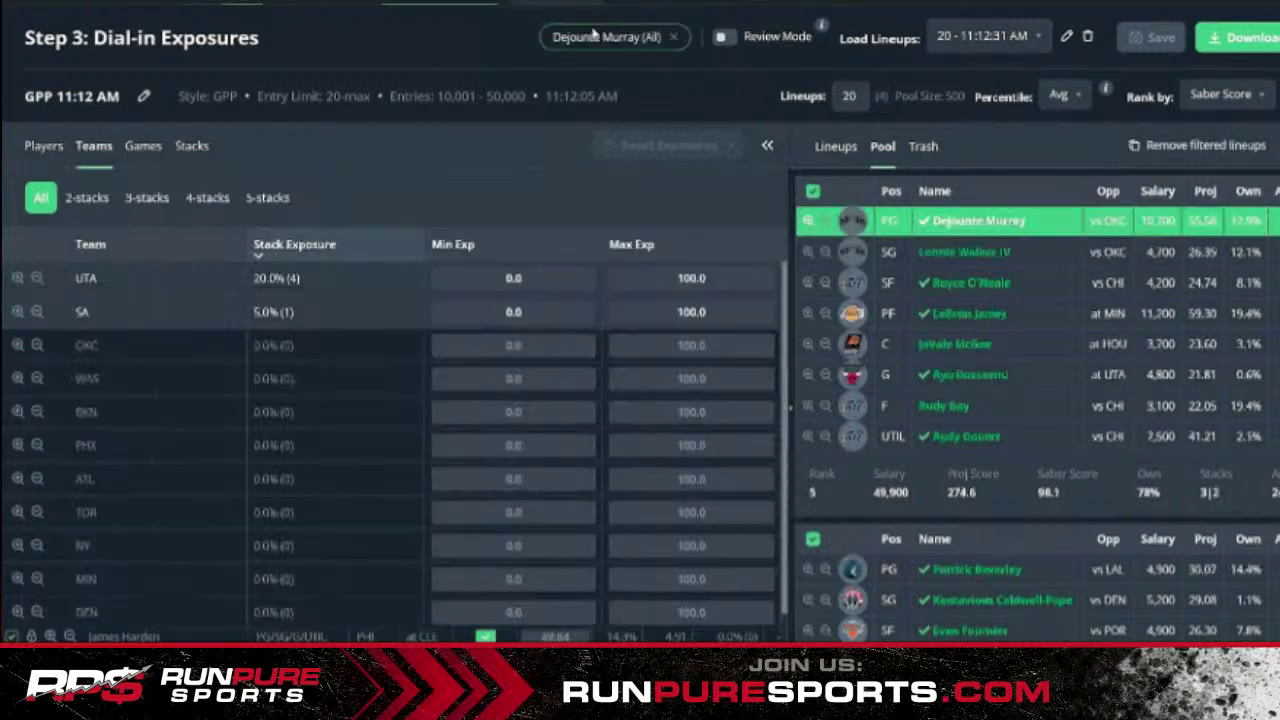
{"action": "left_click", "coordinate": [36, 345]}
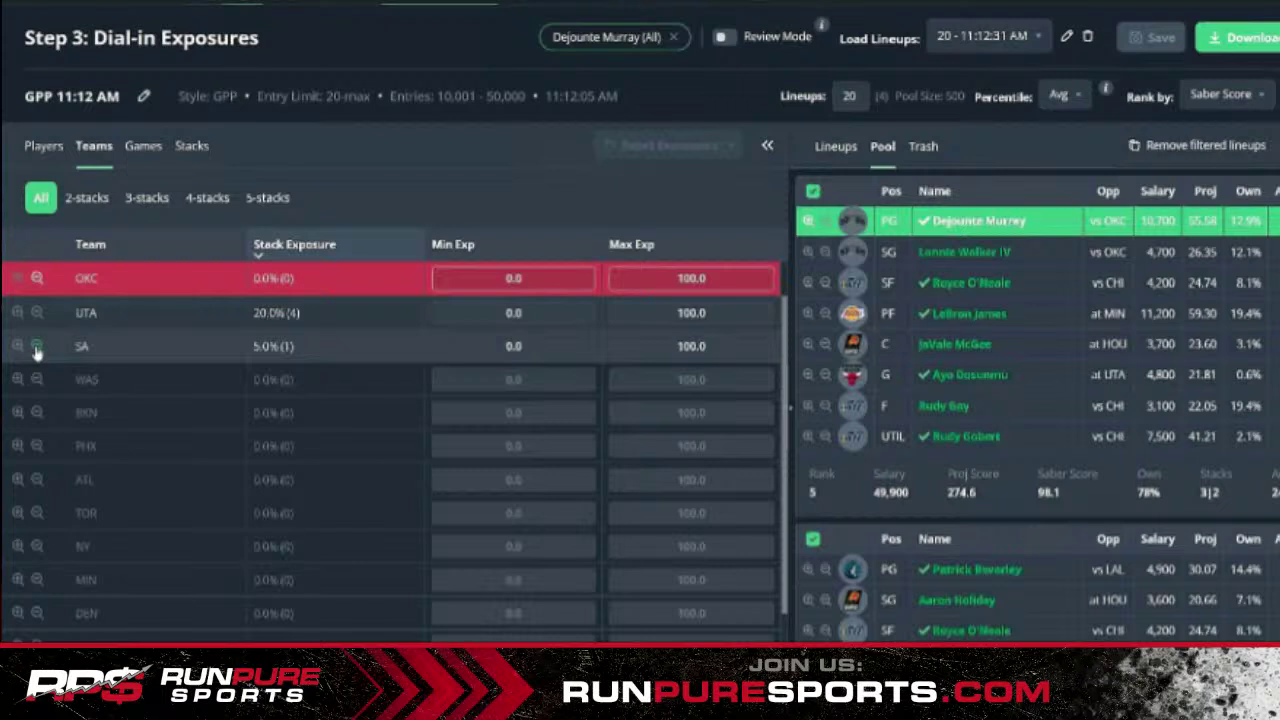
{"action": "left_click", "coordinate": [1197, 146]}
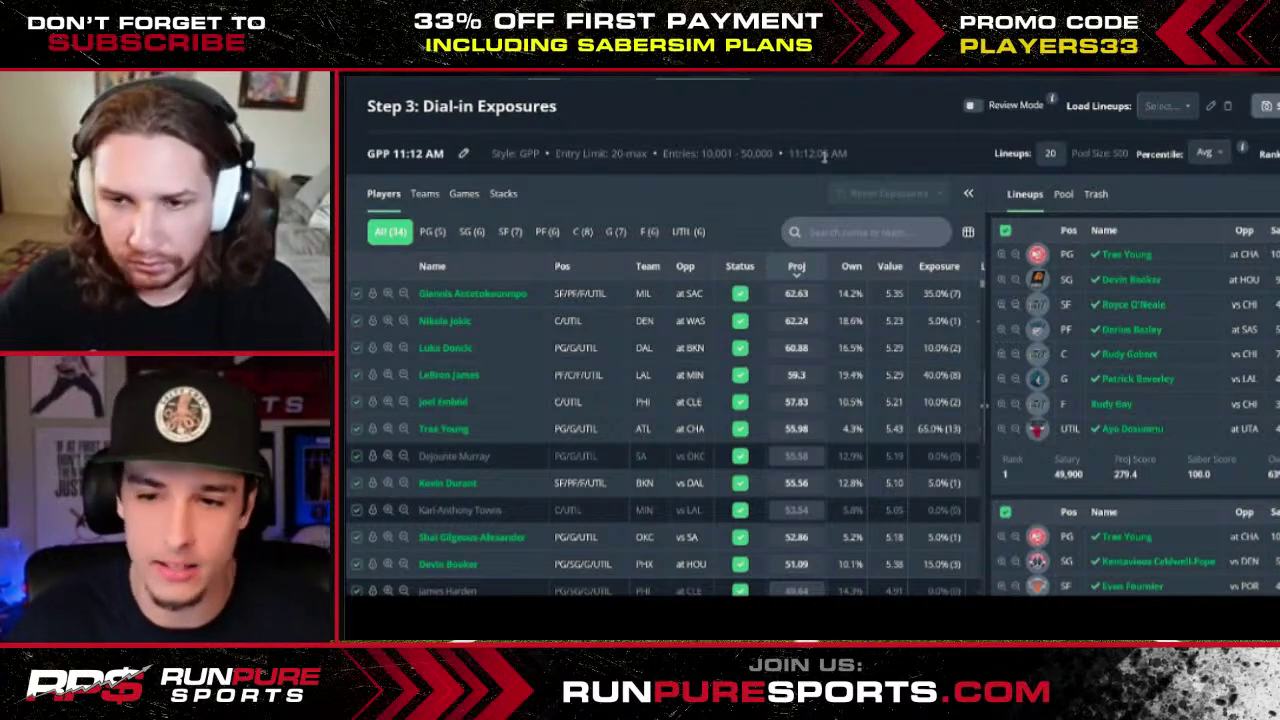
Step: Switch to the MMA slate and review the contest settings for a new build, leaving without building
{"action": "scroll", "coordinate": [823, 155], "scroll_direction": "up", "scroll_amount": 2}
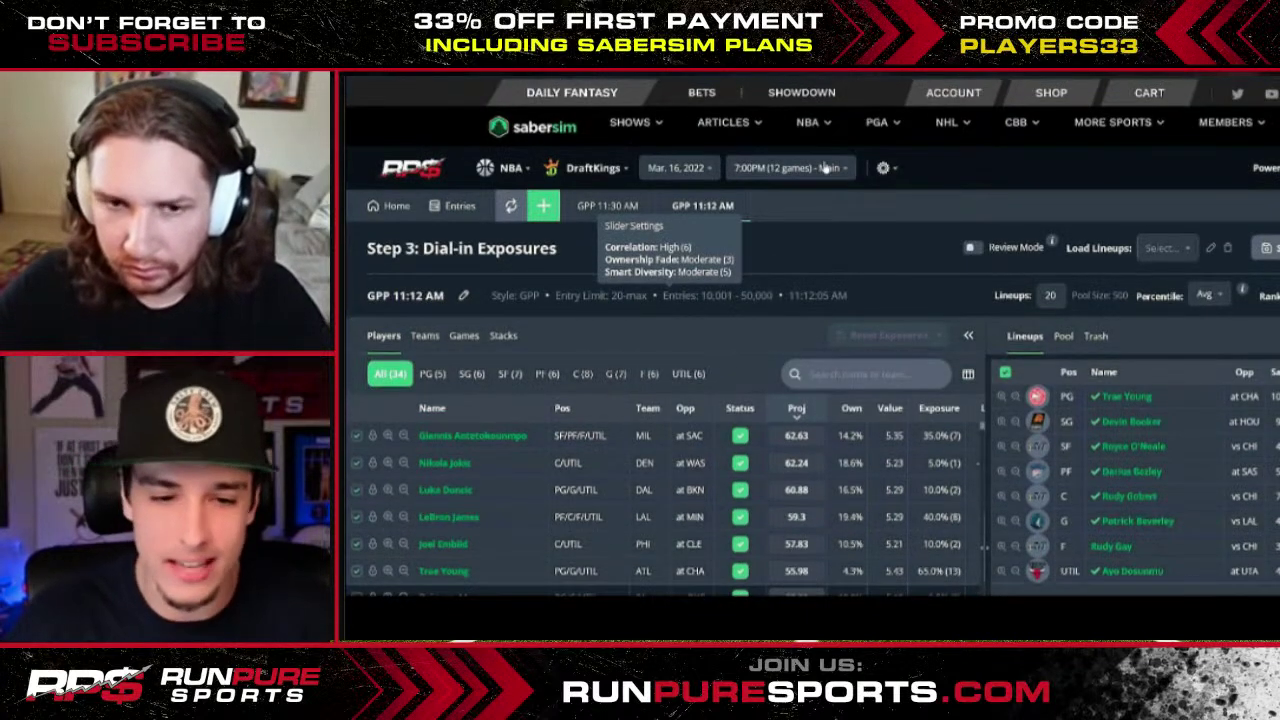
{"action": "left_click", "coordinate": [513, 169]}
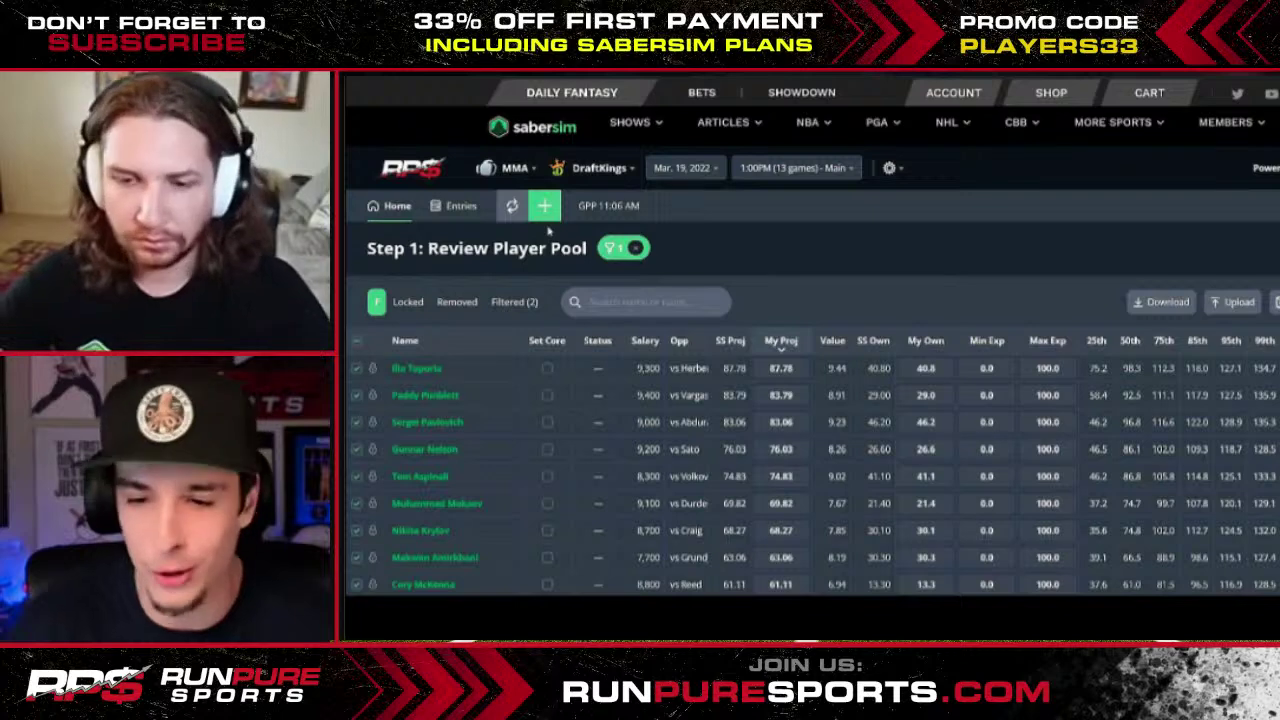
{"action": "left_click", "coordinate": [544, 206]}
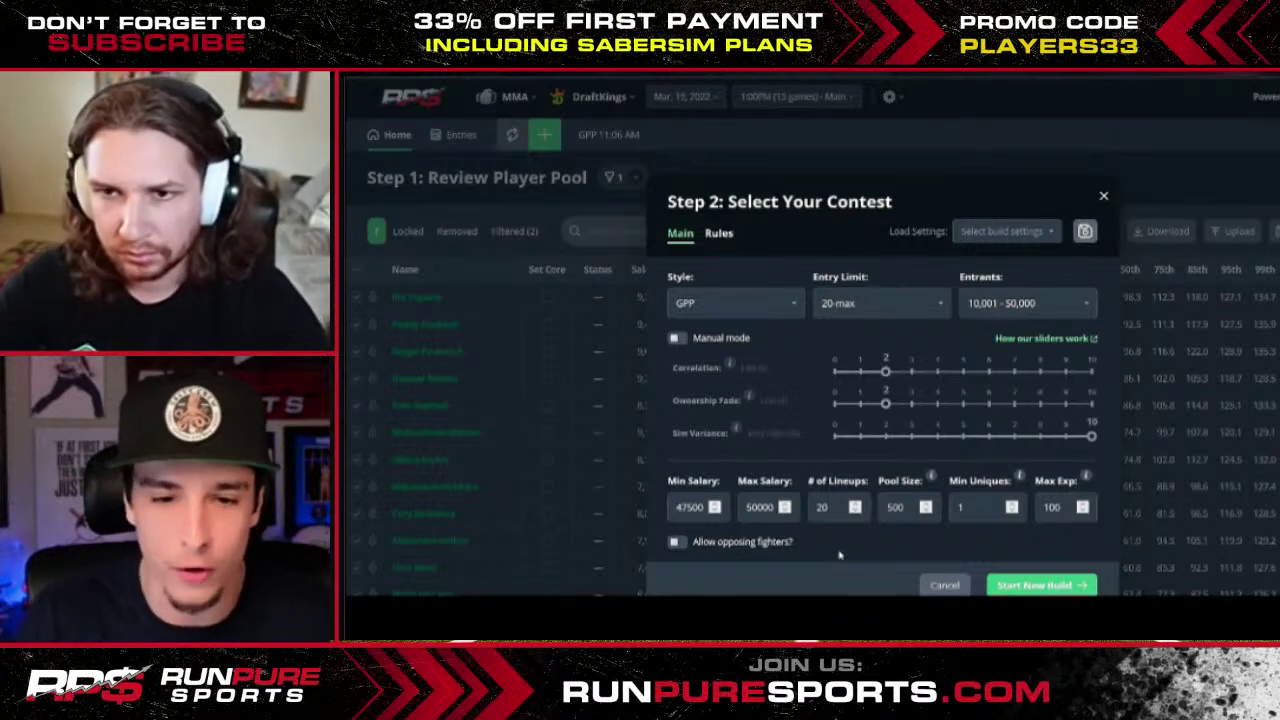
{"action": "left_click", "coordinate": [891, 134]}
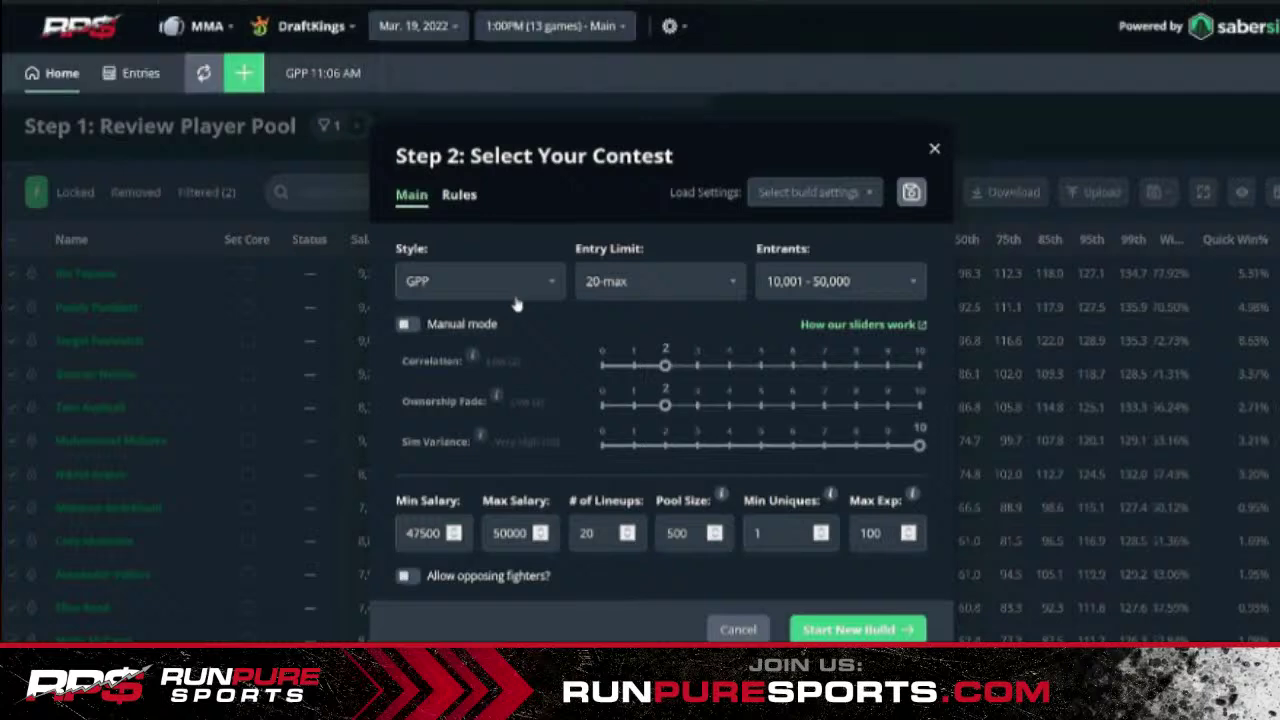
{"action": "left_click", "coordinate": [780, 160]}
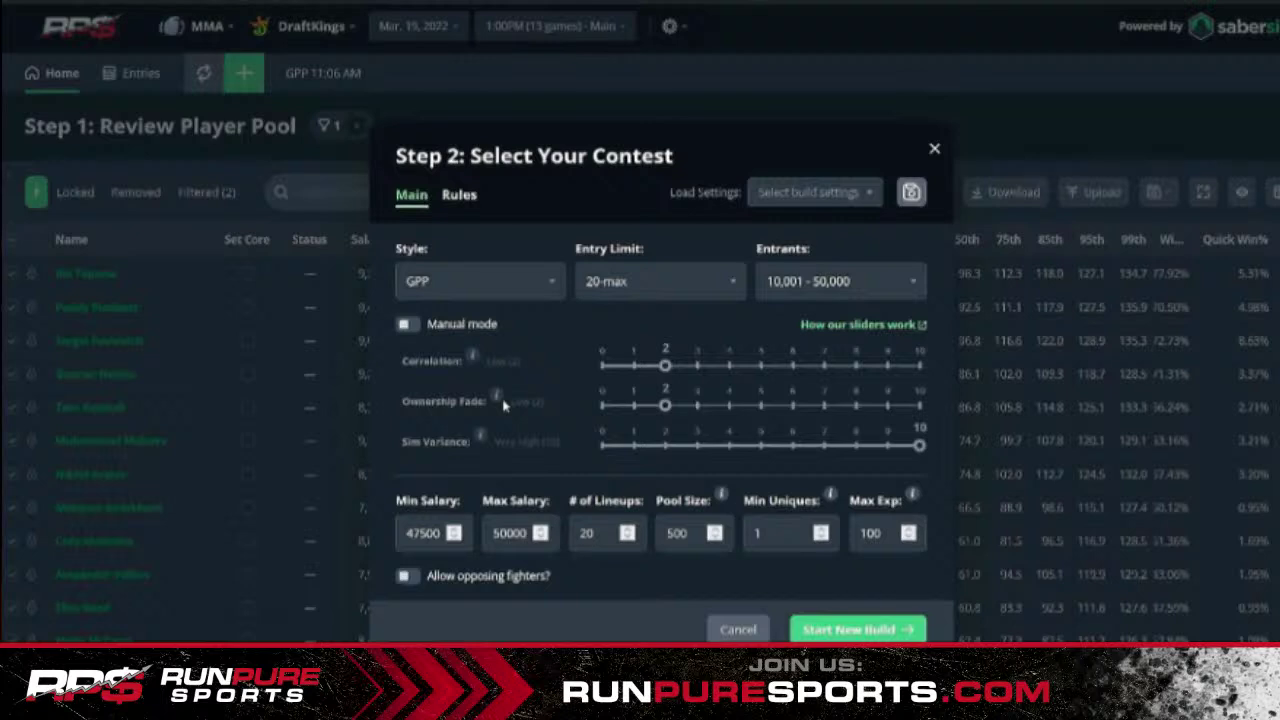
{"action": "left_click", "coordinate": [408, 324]}
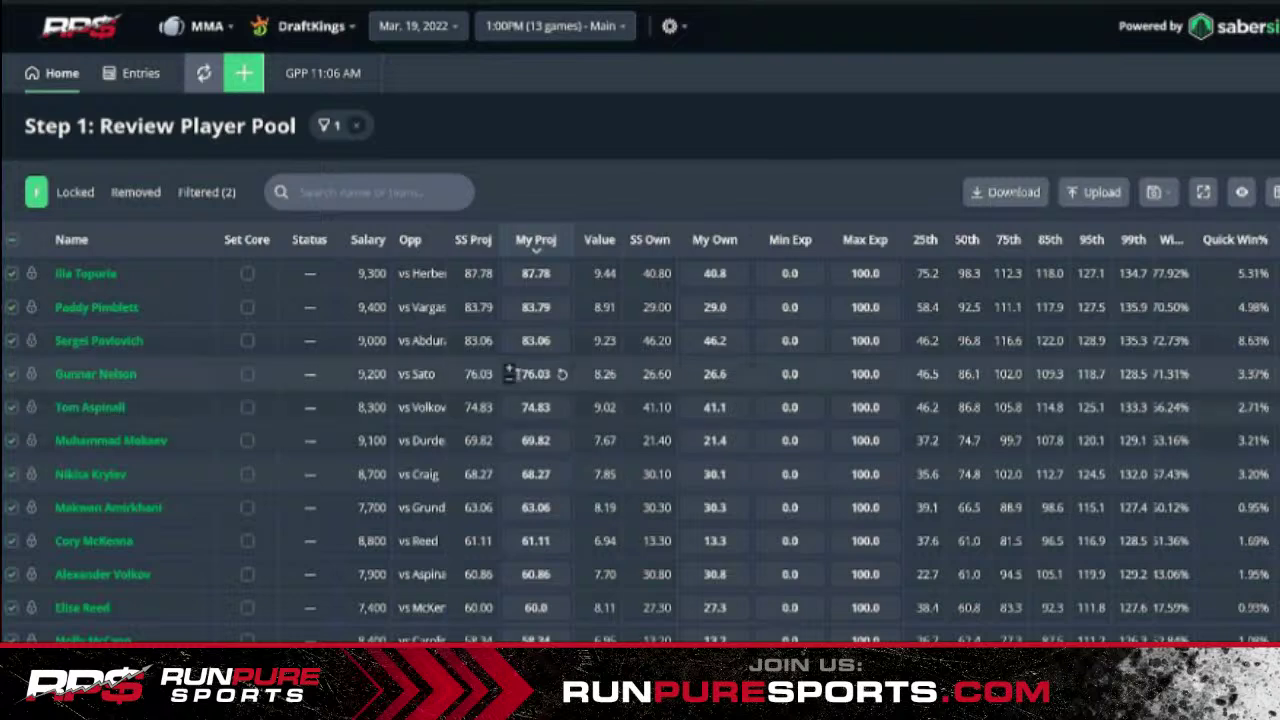
Step: Examine Gunnar Nelson's simulated fantasy point distribution from the MMA player pool
{"action": "left_click", "coordinate": [166, 397]}
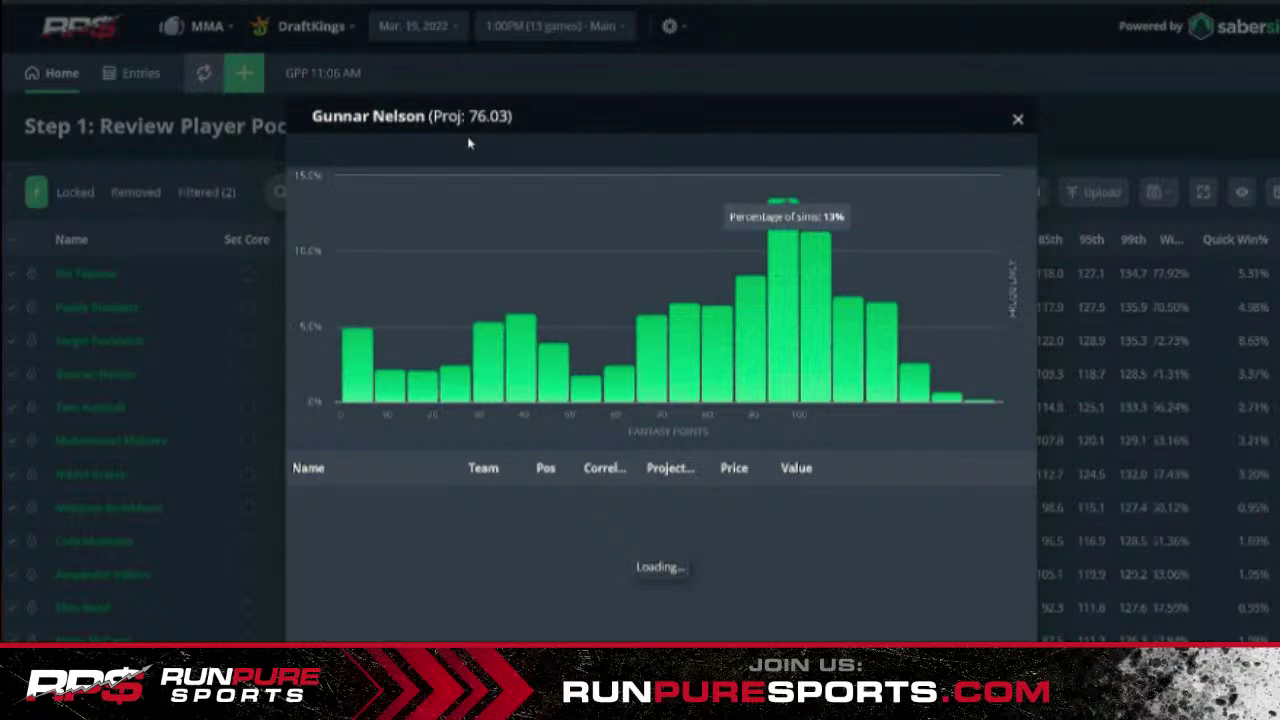
{"action": "left_click", "coordinate": [462, 80]}
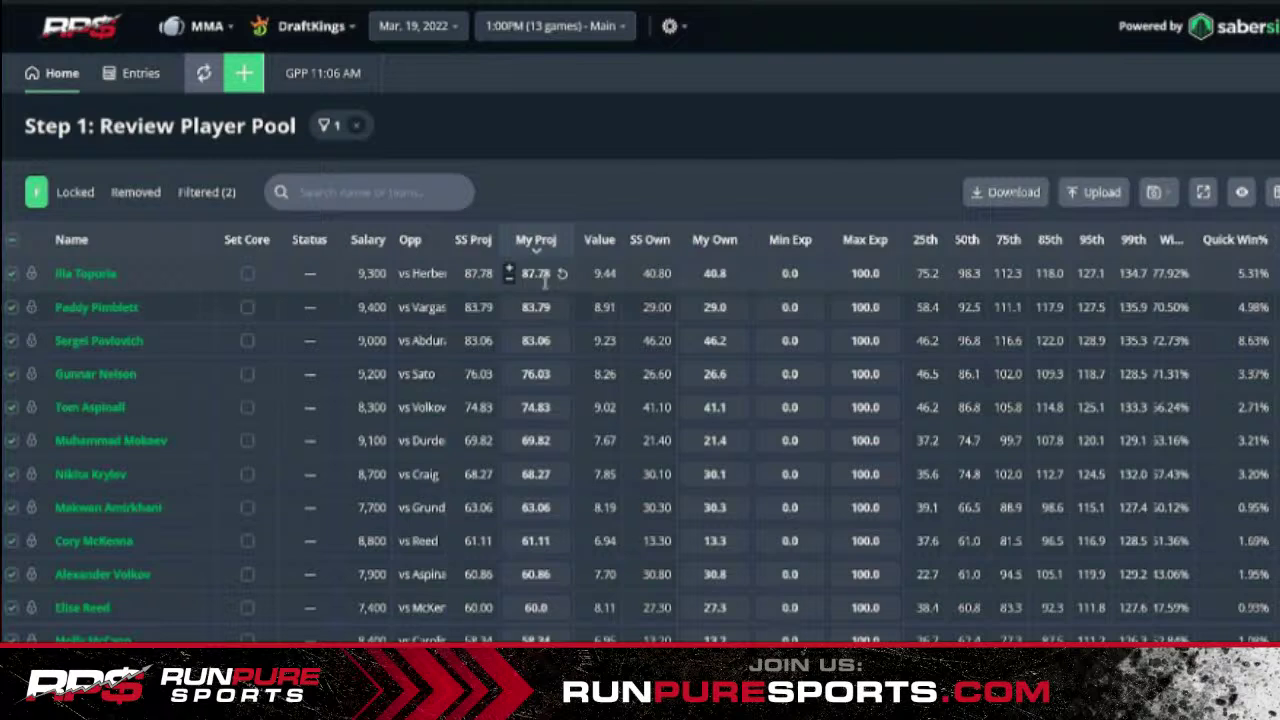
{"action": "left_click", "coordinate": [95, 374]}
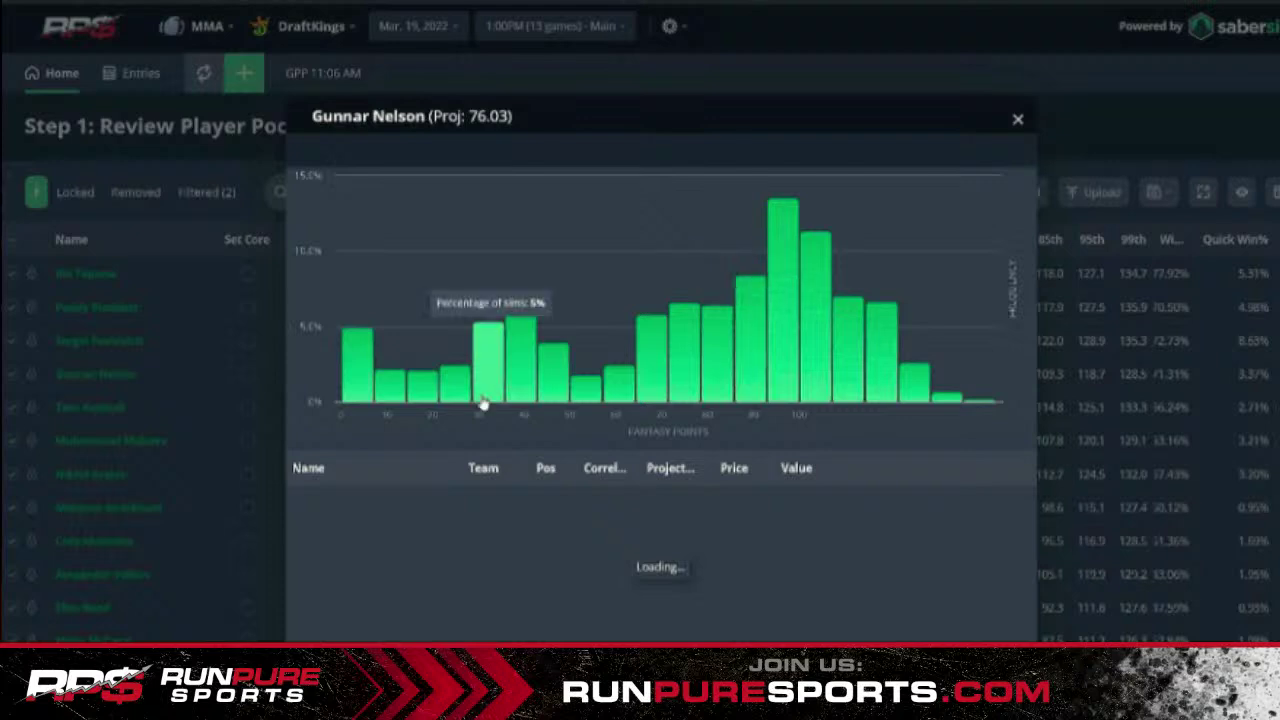
{"action": "left_click", "coordinate": [560, 62]}
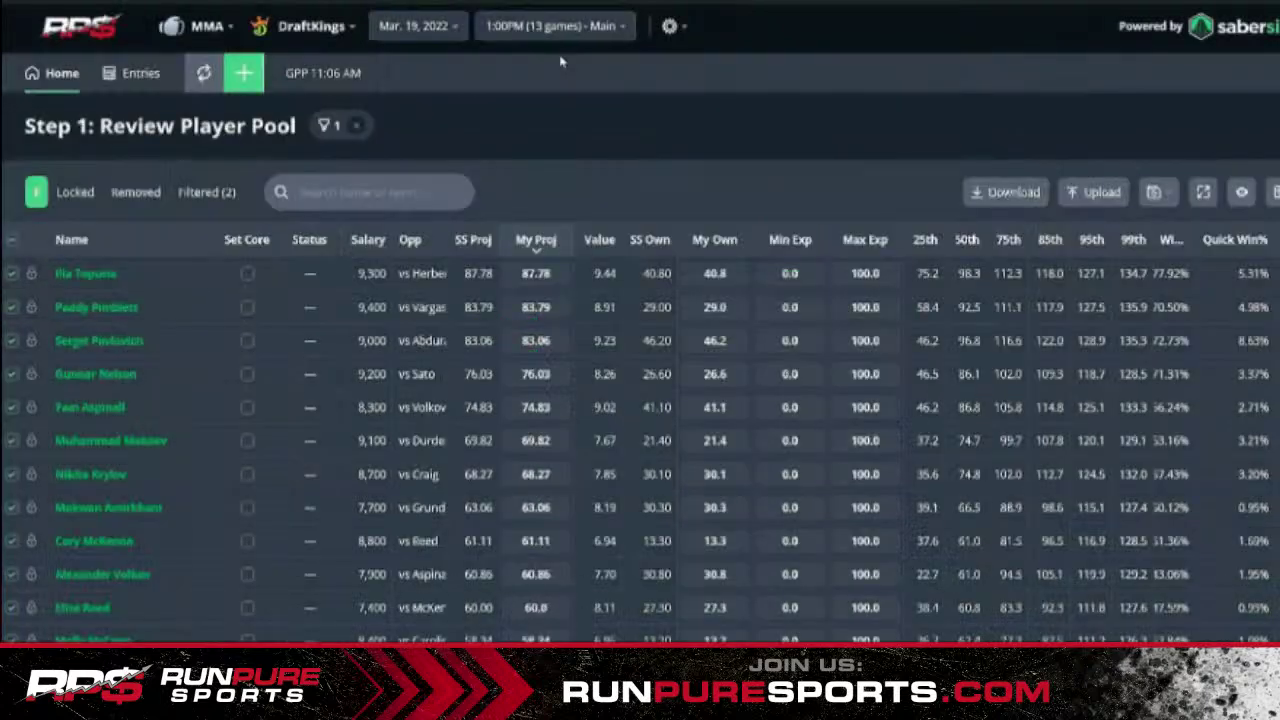
Step: Open the GPP 11:06 AM build and adjust the width of the player exposure list to view more columns
{"action": "left_click", "coordinate": [340, 76]}
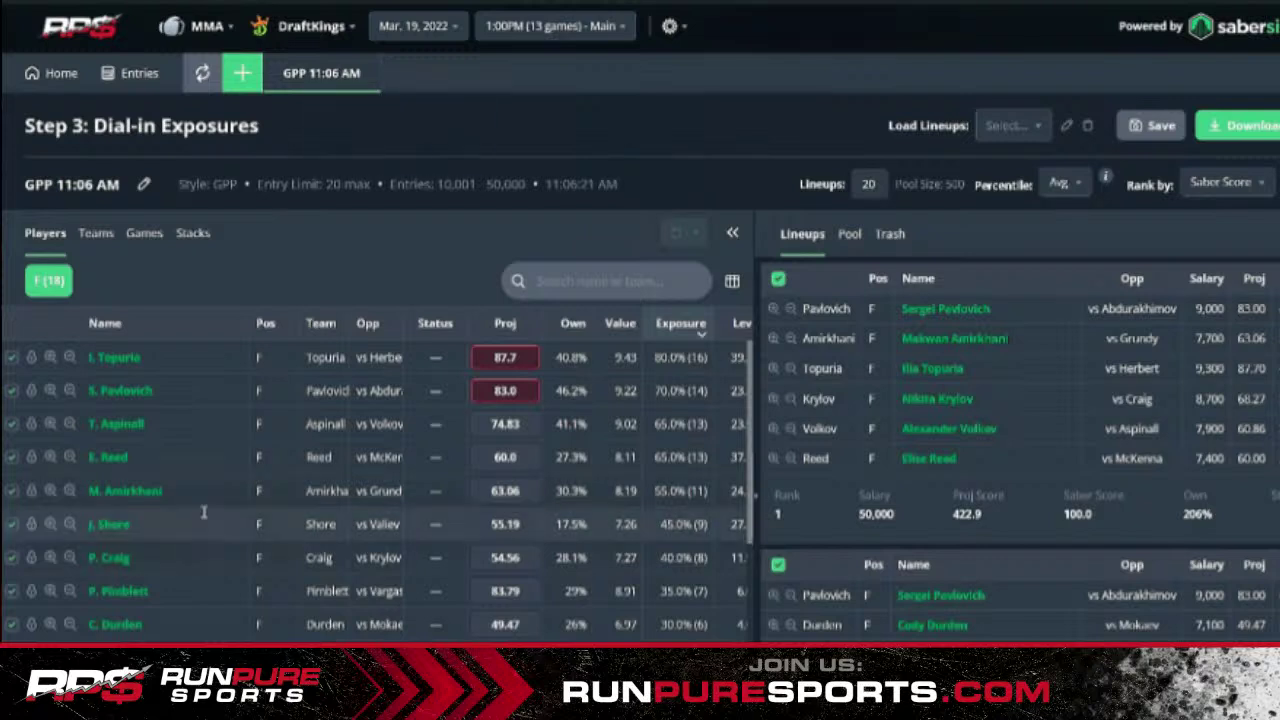
{"action": "mouse_move", "coordinate": [757, 433]}
{"action": "left_mouse_down"}
{"action": "mouse_move", "coordinate": [777, 433]}
{"action": "mouse_move", "coordinate": [750, 433]}
{"action": "left_mouse_up"}
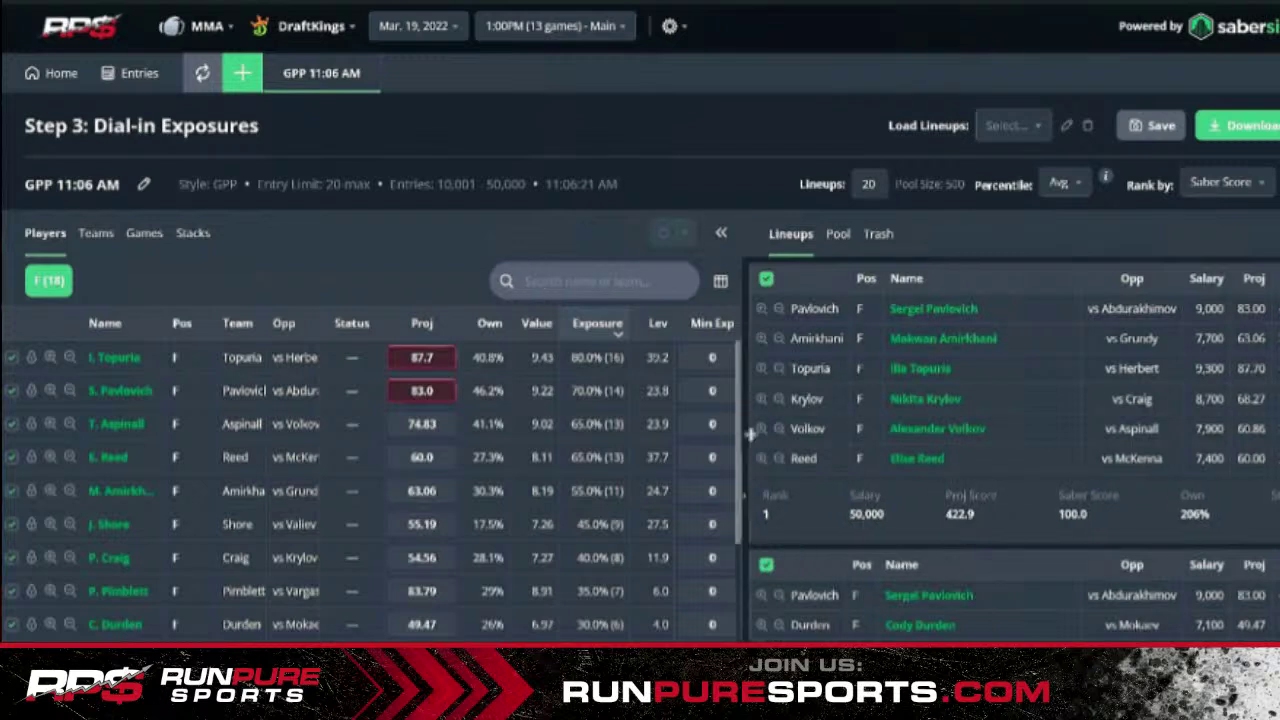
{"action": "left_click_drag", "start_coordinate": [750, 433], "coordinate": [763, 433]}
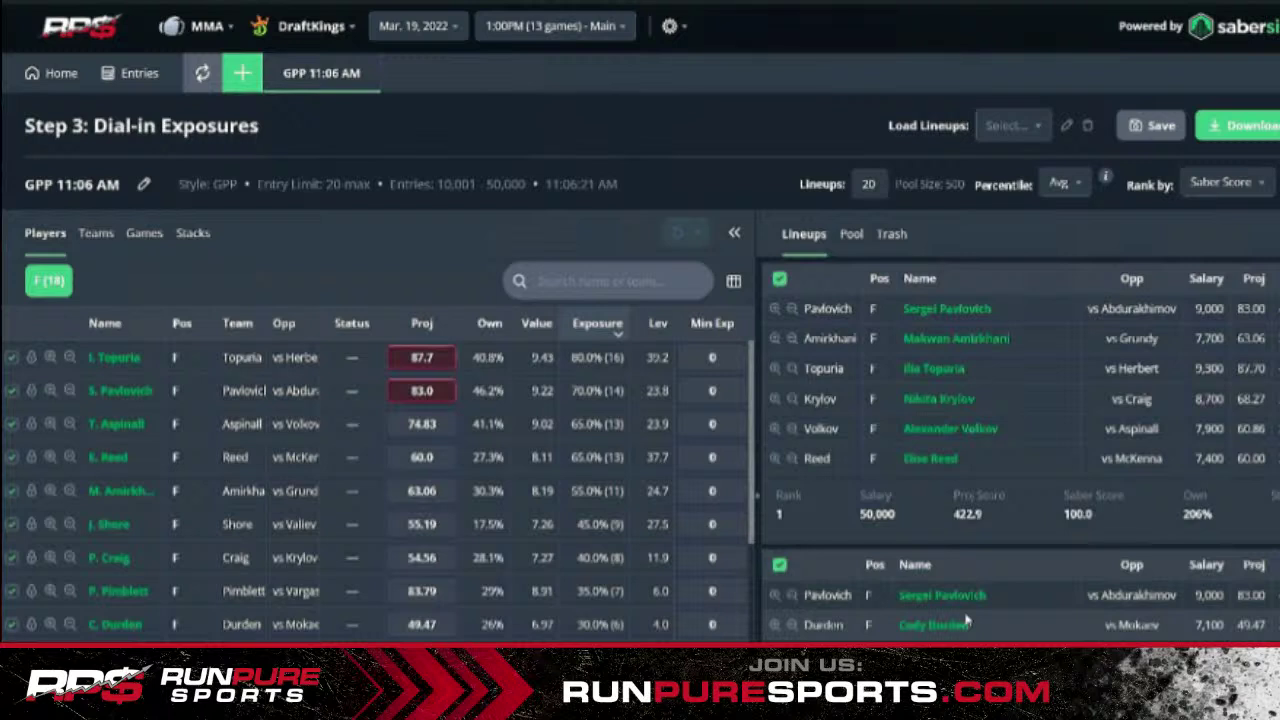
Step: Compare the MMA player pool sorted by Value and by My Proj, and view Ilia Topuria's simulation distribution
{"action": "left_click", "coordinate": [54, 74]}
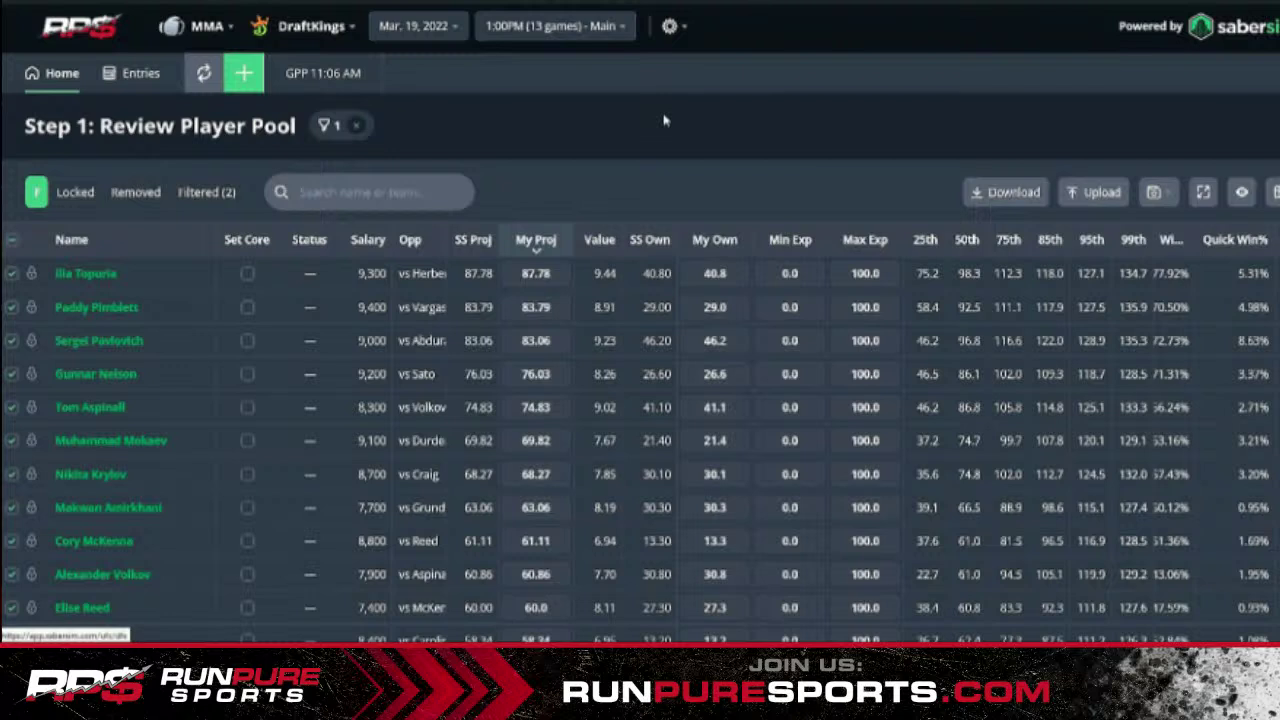
{"action": "left_click", "coordinate": [598, 240]}
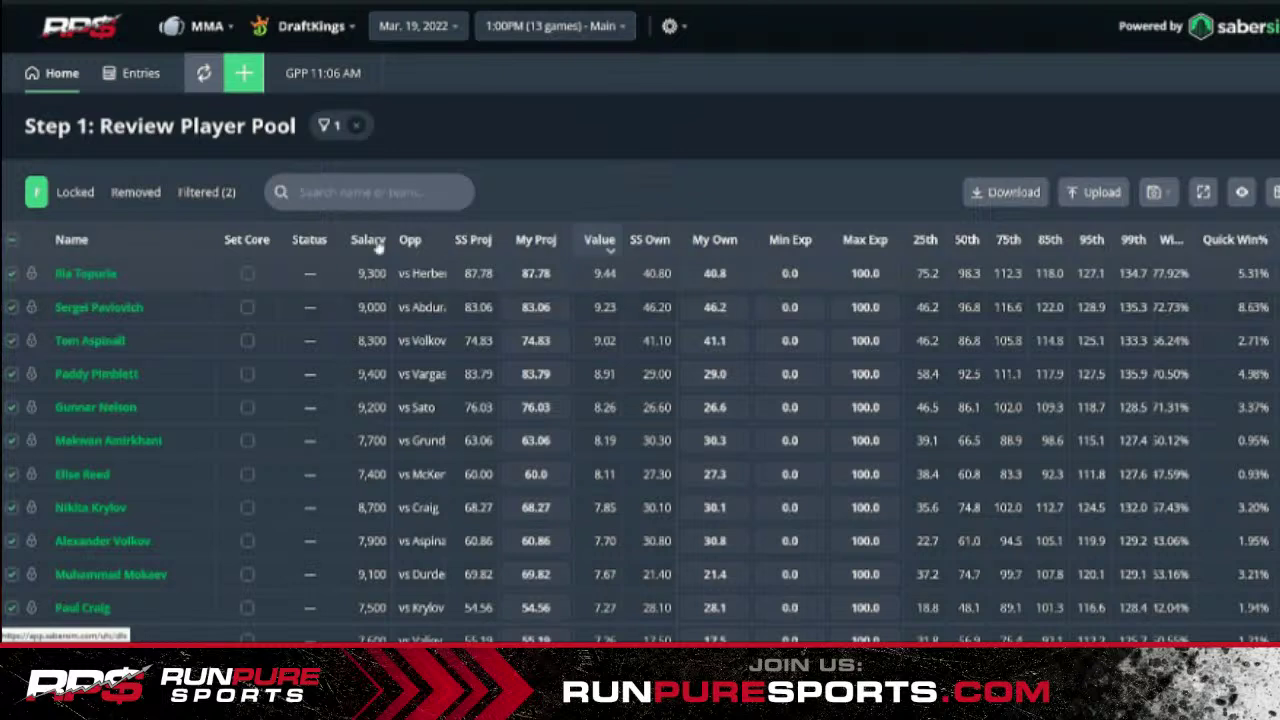
{"action": "left_click", "coordinate": [535, 240]}
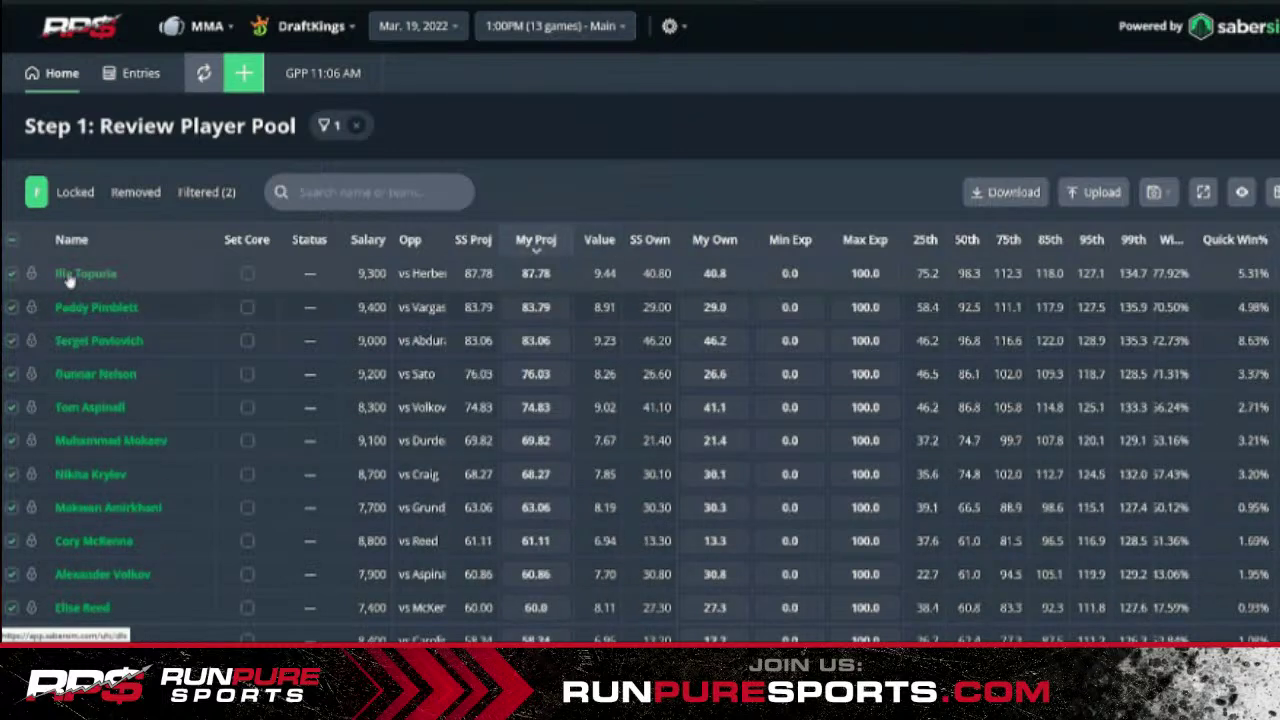
{"action": "left_click", "coordinate": [85, 274]}
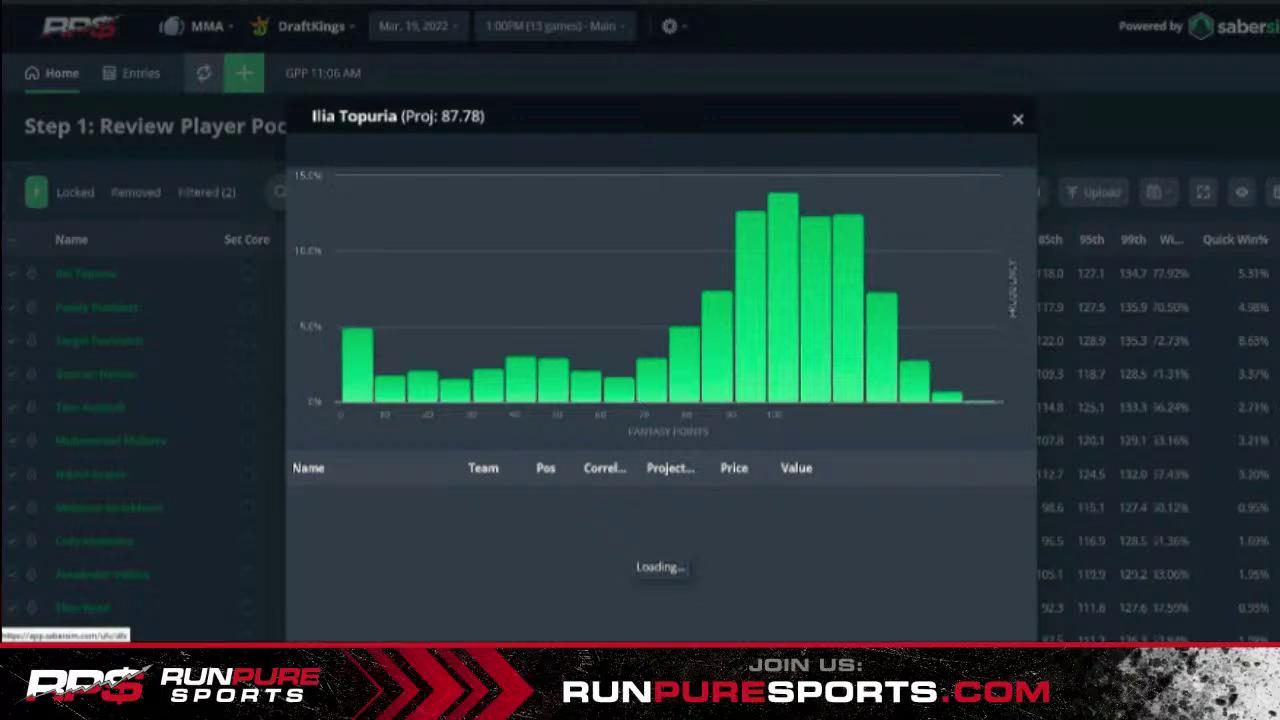
{"action": "left_click", "coordinate": [735, 77]}
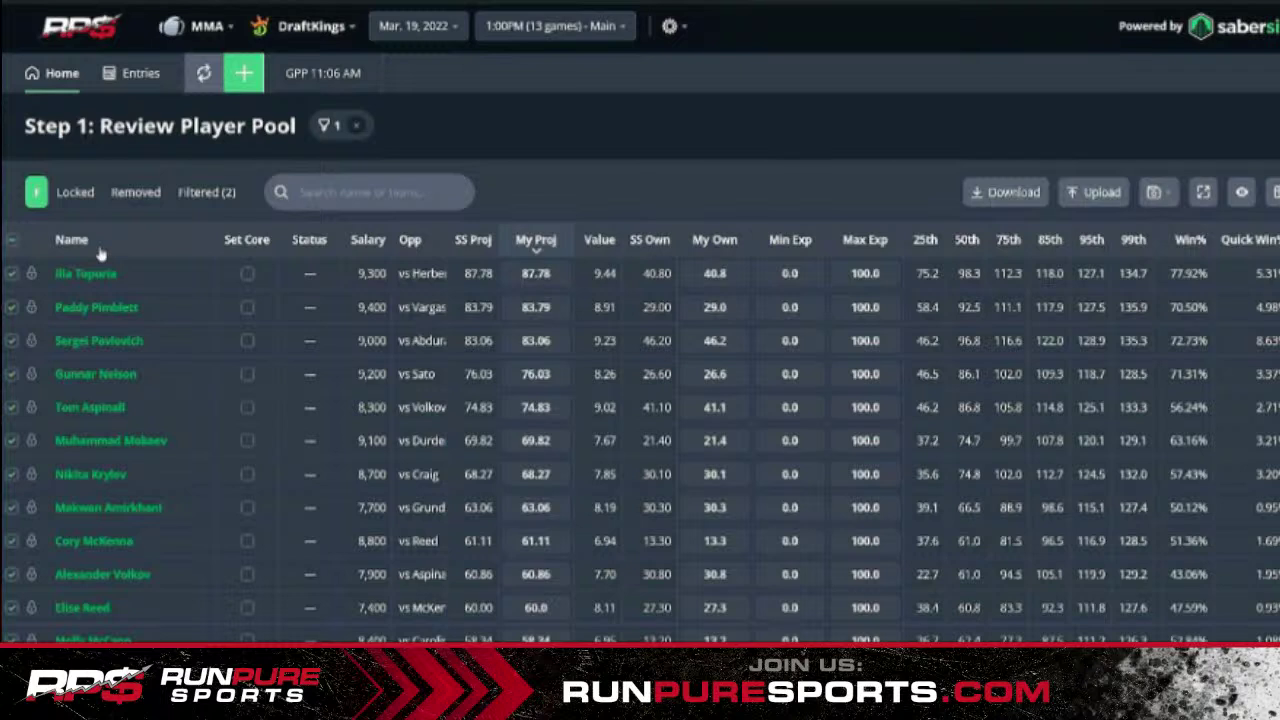
Step: Reopen the GPP 11:06 AM build and inspect Ilia Topuria's exposure among the built lineups
{"action": "left_click", "coordinate": [322, 73]}
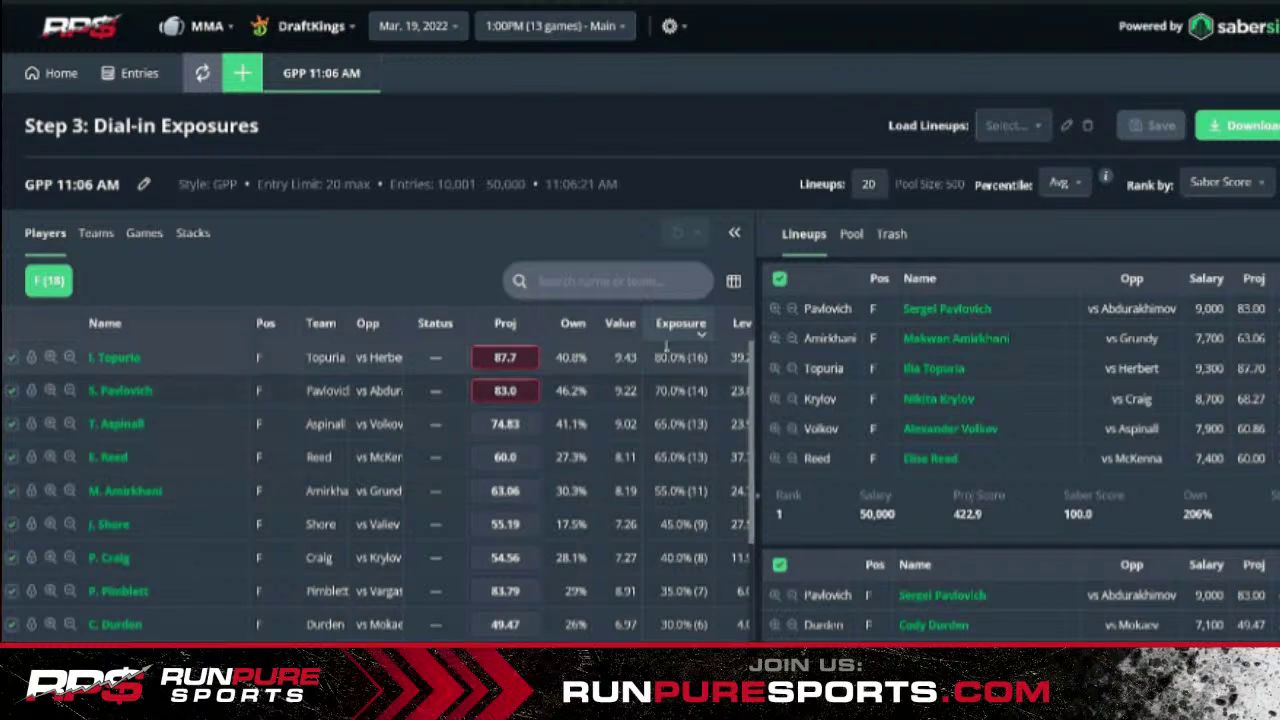
{"action": "left_click_drag", "start_coordinate": [654, 357], "coordinate": [697, 348]}
{"action": "left_click", "coordinate": [885, 178]}
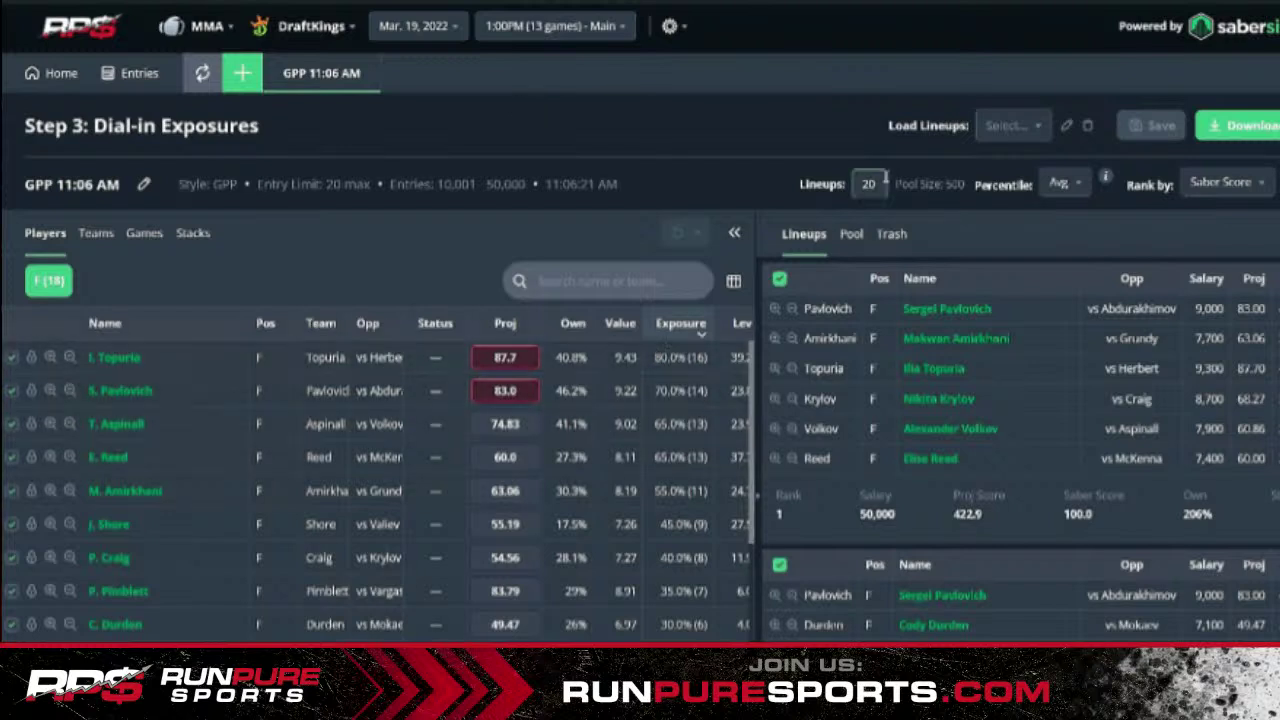
{"action": "left_click_drag", "start_coordinate": [655, 357], "coordinate": [697, 357]}
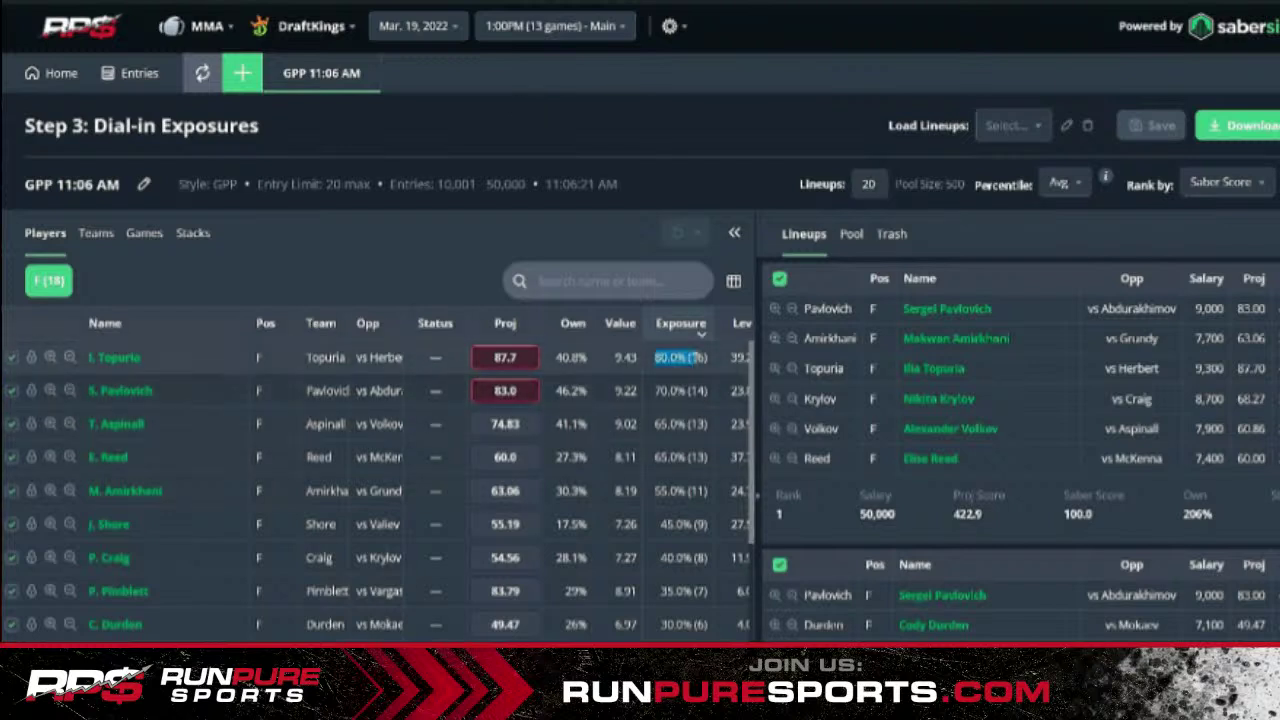
{"action": "left_click", "coordinate": [695, 357]}
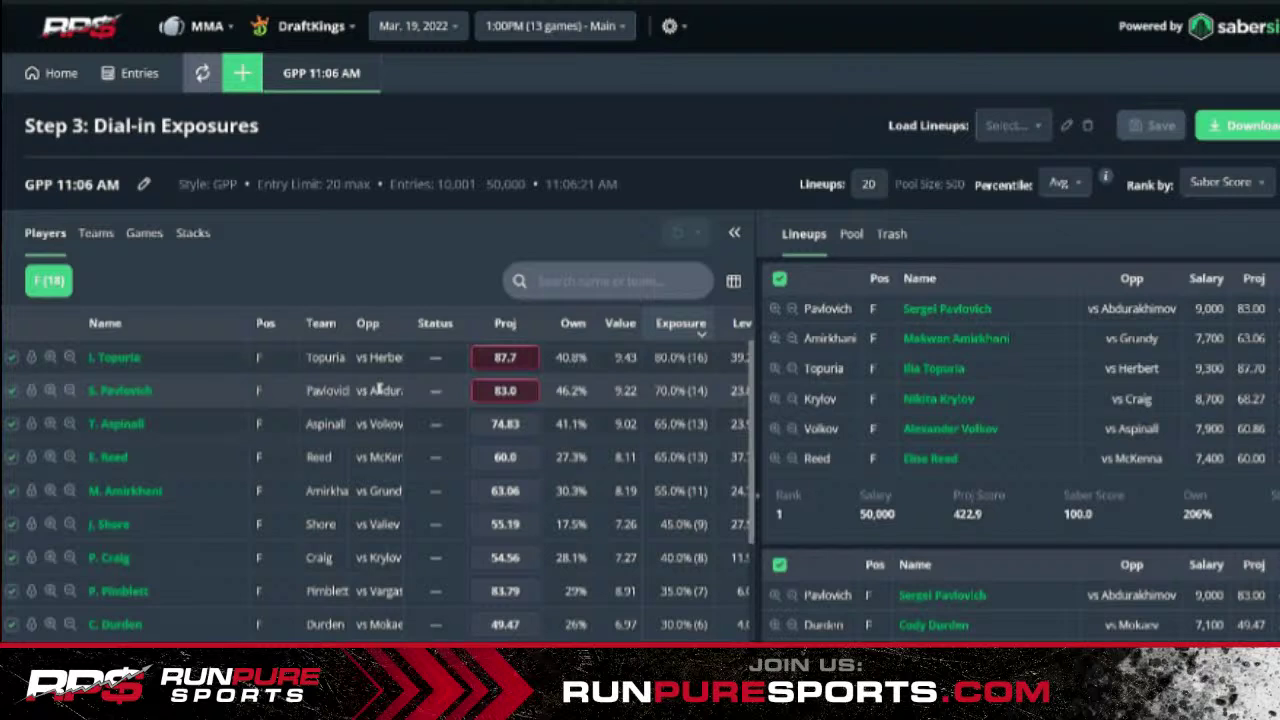
Step: Filter to the lineups without Ilia Topuria, review their player exposures and clear the filter
{"action": "left_click", "coordinate": [69, 358]}
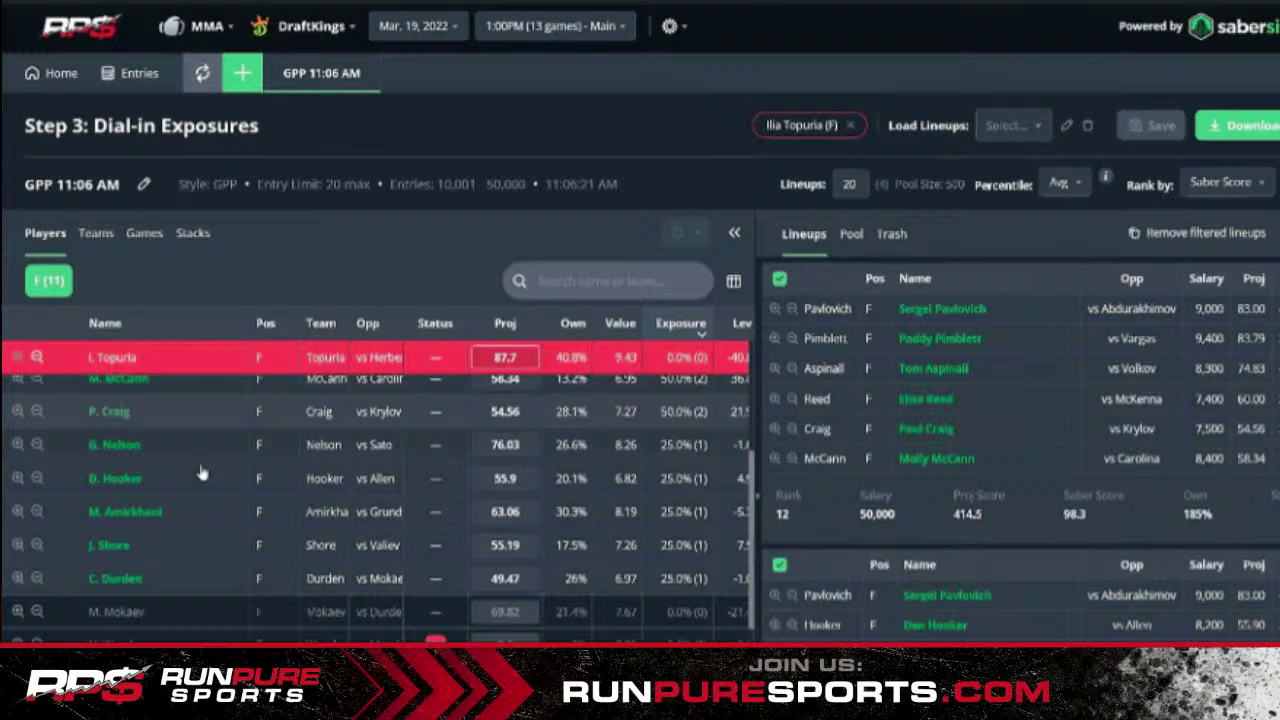
{"action": "scroll", "coordinate": [202, 473], "scroll_direction": "down", "scroll_amount": 2}
{"action": "scroll", "coordinate": [203, 471], "scroll_direction": "up", "scroll_amount": 2}
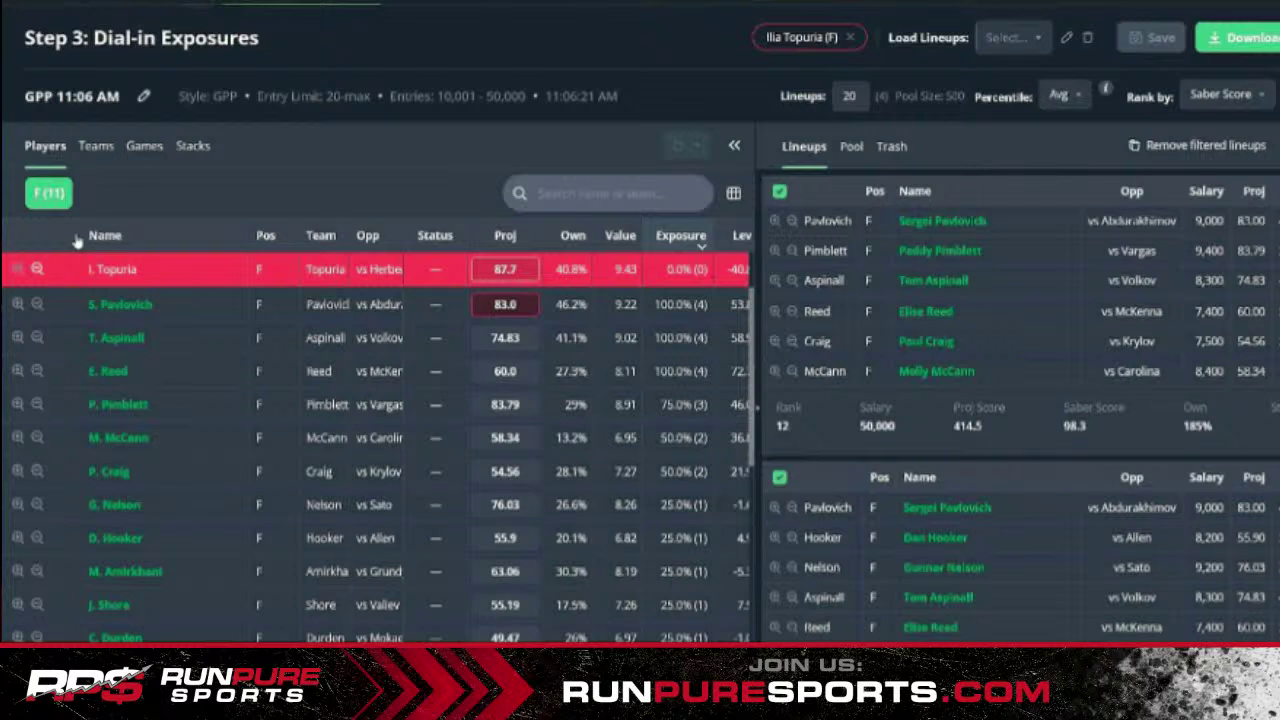
{"action": "left_click", "coordinate": [38, 268]}
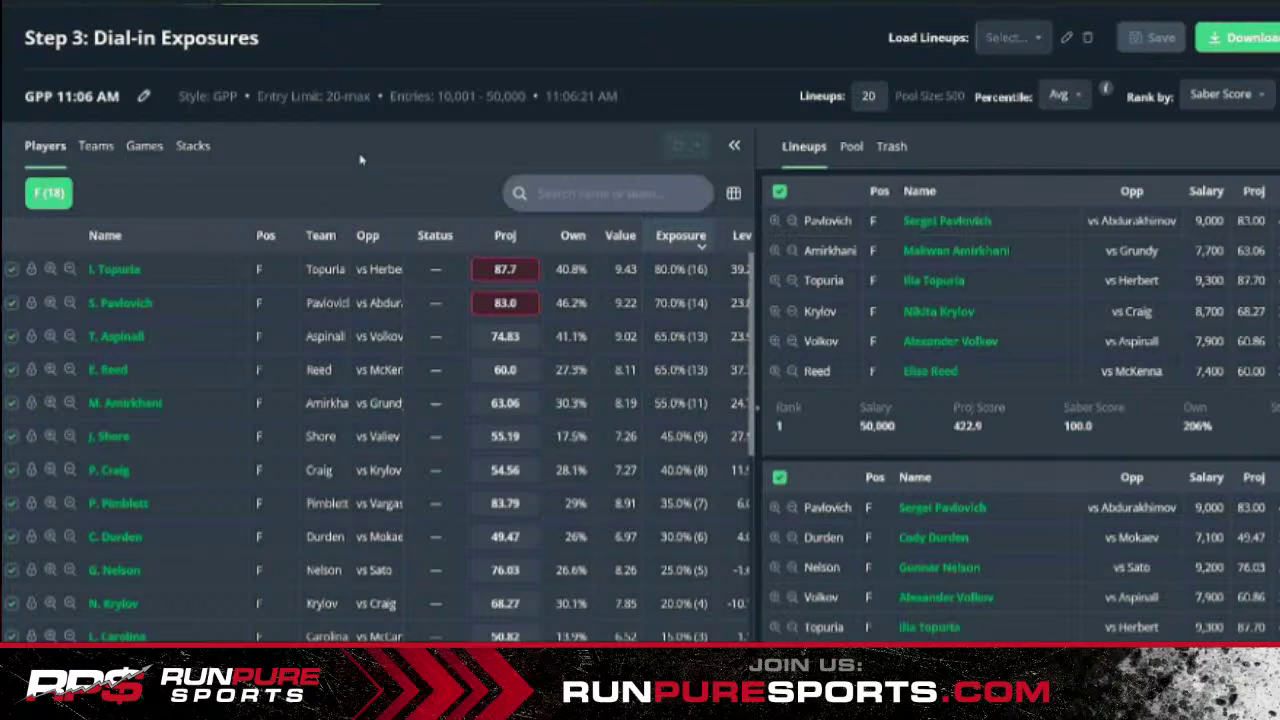
Step: Set the number of lineups in the GPP 11:06 AM build to 150
{"action": "left_click_drag", "start_coordinate": [877, 96], "coordinate": [620, 54]}
{"action": "type", "text": "150"}
{"action": "key", "text": "Return"}
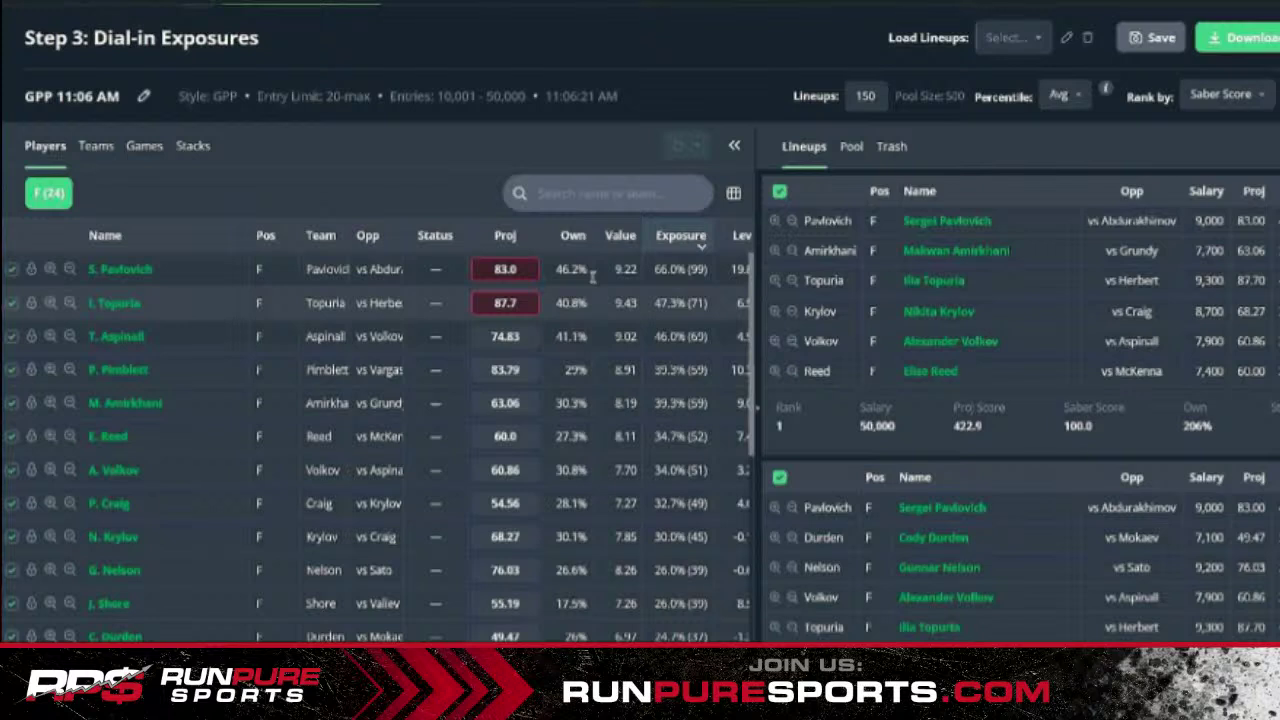
Step: Search the player exposures for "herbert" to compare both fighters of that bout, and clear the search
{"action": "type", "text": "herbert"}
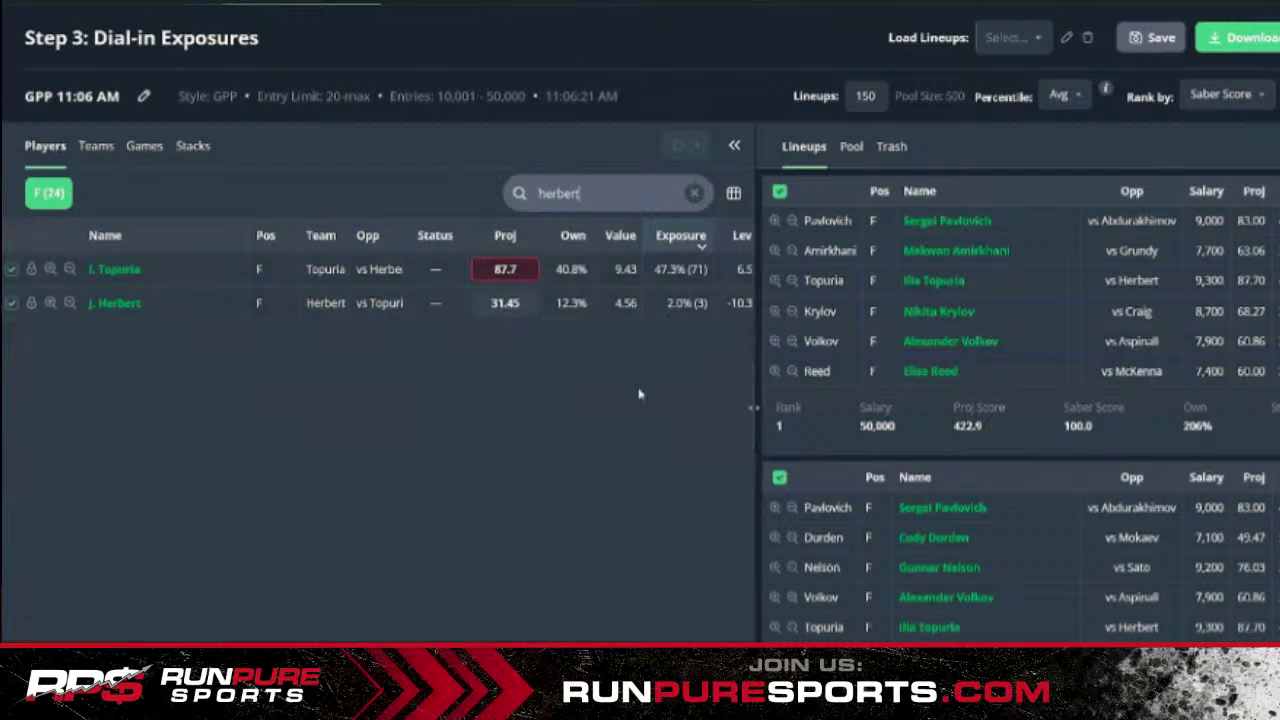
{"action": "scroll", "coordinate": [640, 394], "scroll_direction": "up", "scroll_amount": 1}
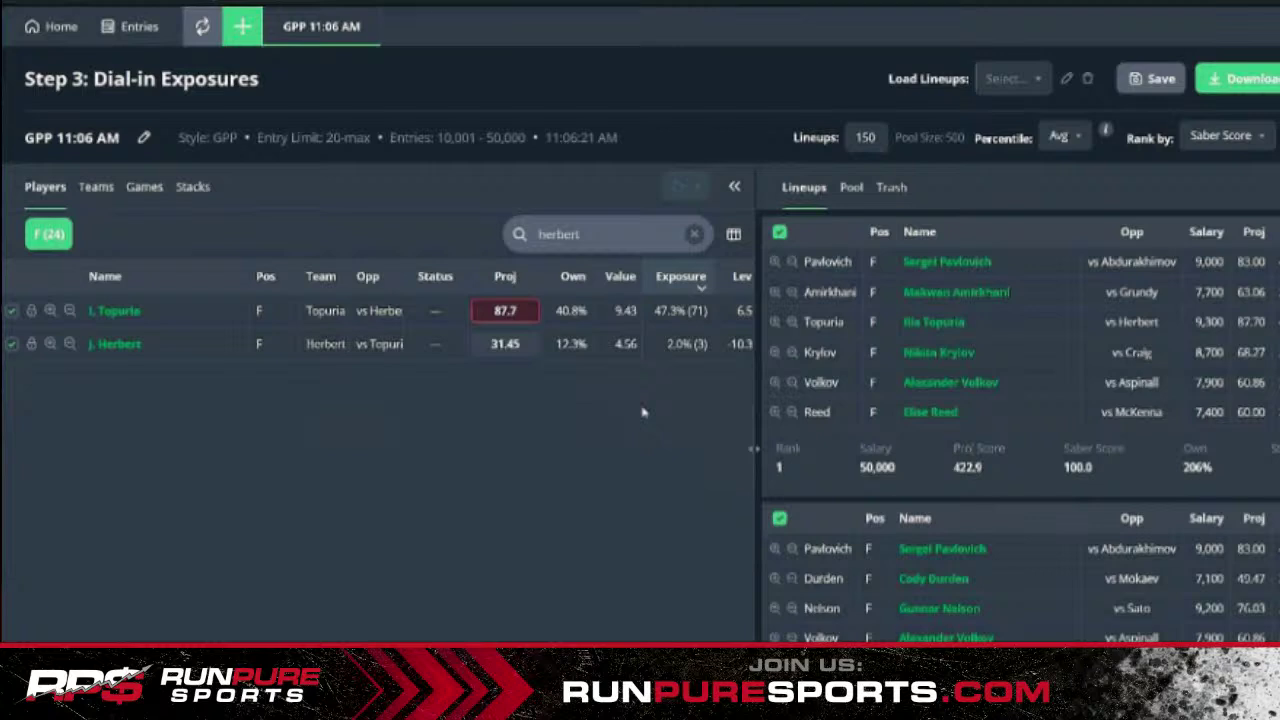
{"action": "scroll", "coordinate": [643, 412], "scroll_direction": "up", "scroll_amount": 1}
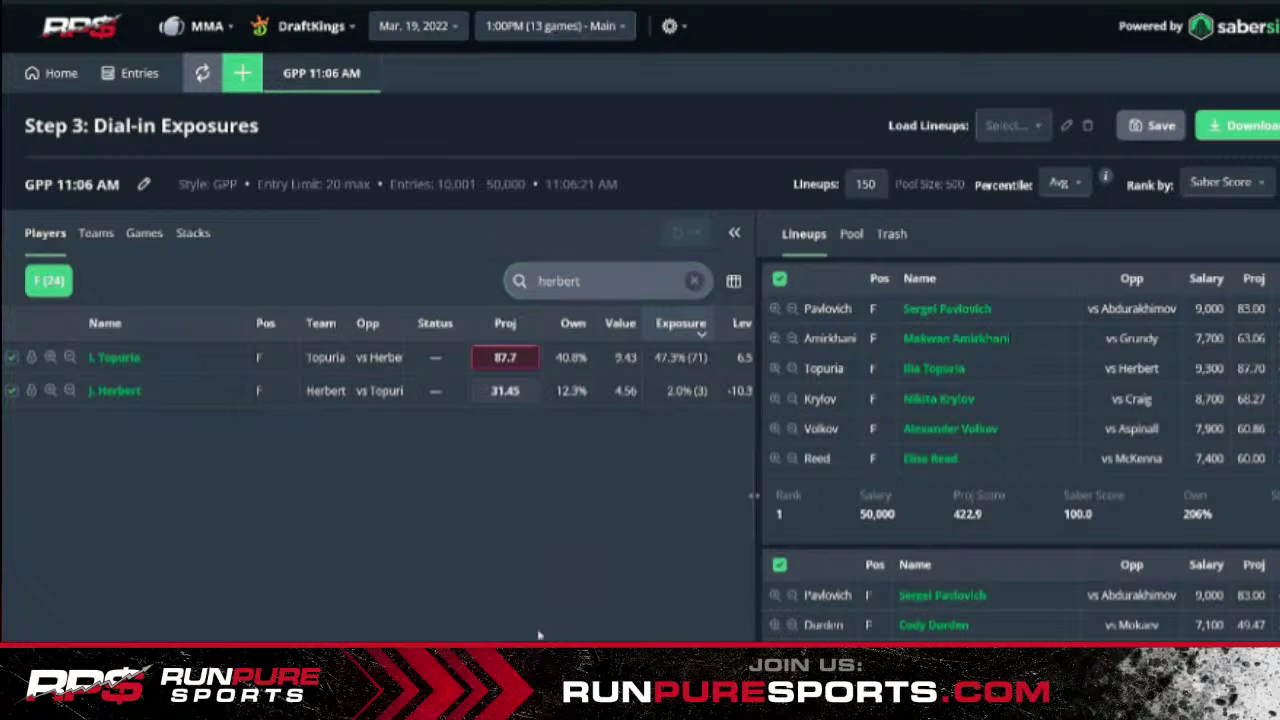
{"action": "left_click", "coordinate": [697, 282]}
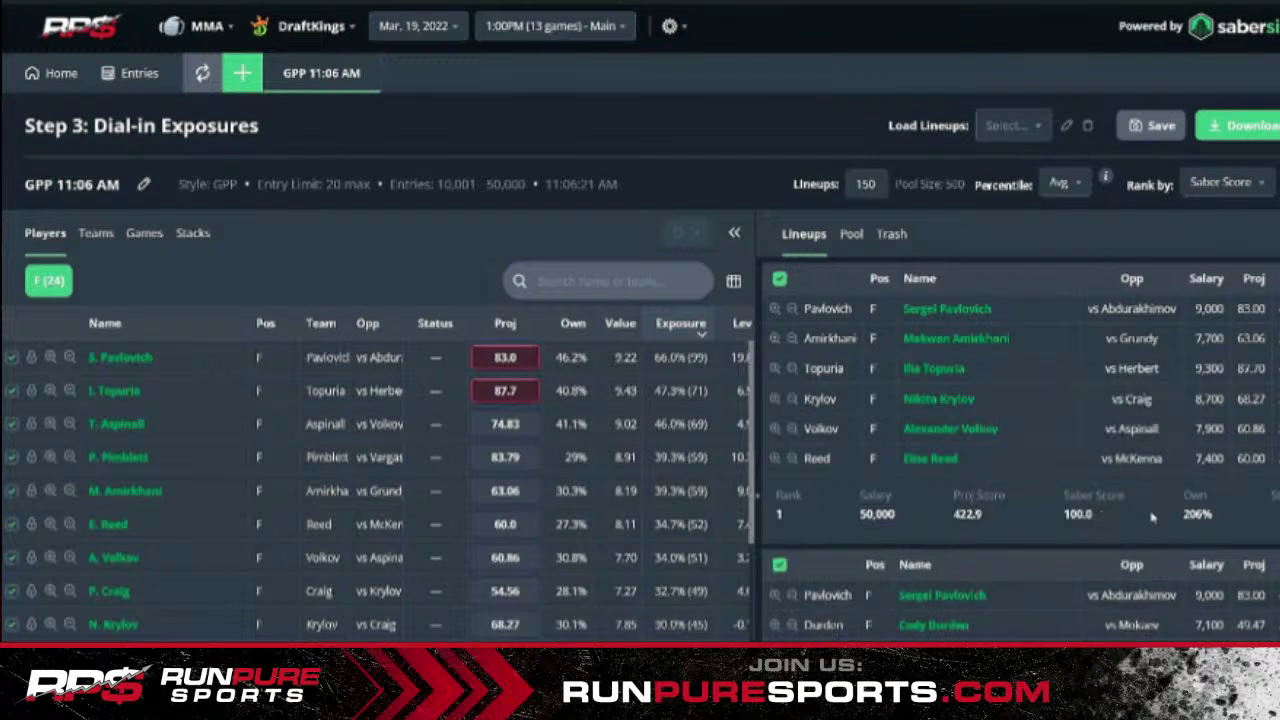
Step: Look through the top lineups of the GPP 11:06 AM build and go back to the MMA player pool
{"action": "scroll", "coordinate": [1152, 517], "scroll_direction": "down", "scroll_amount": 1}
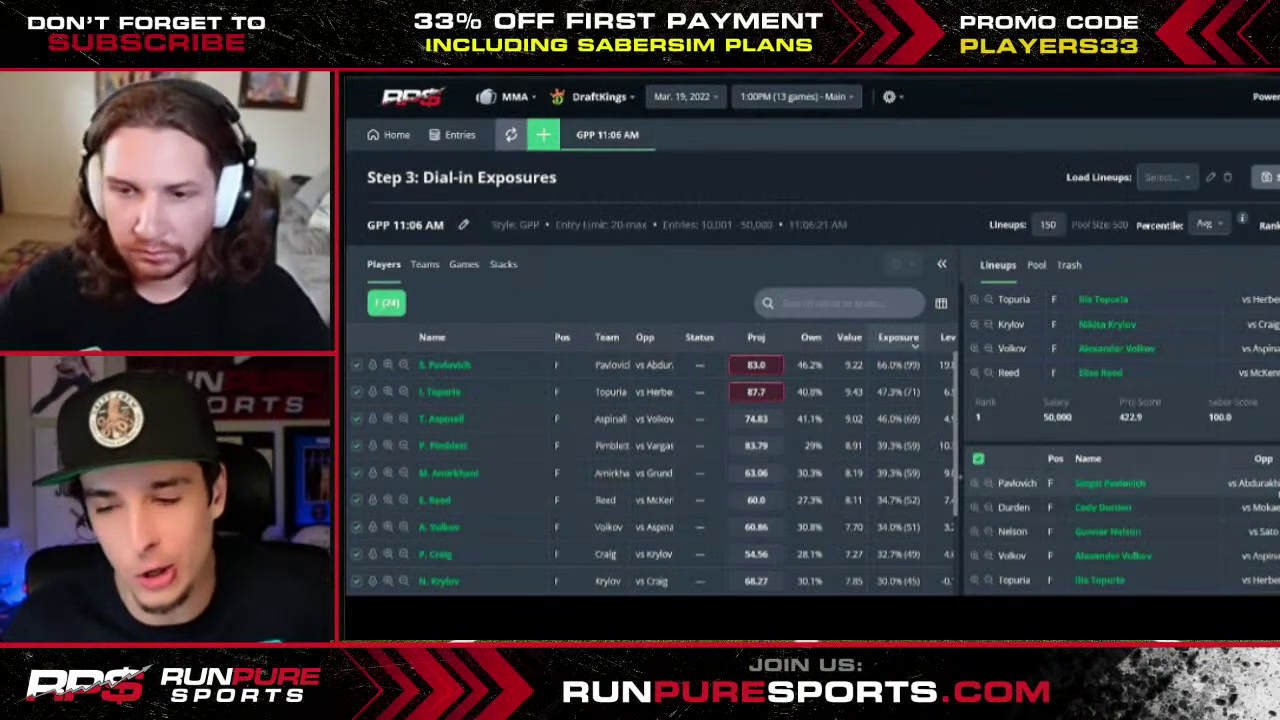
{"action": "scroll", "coordinate": [1120, 430], "scroll_direction": "up", "scroll_amount": 1}
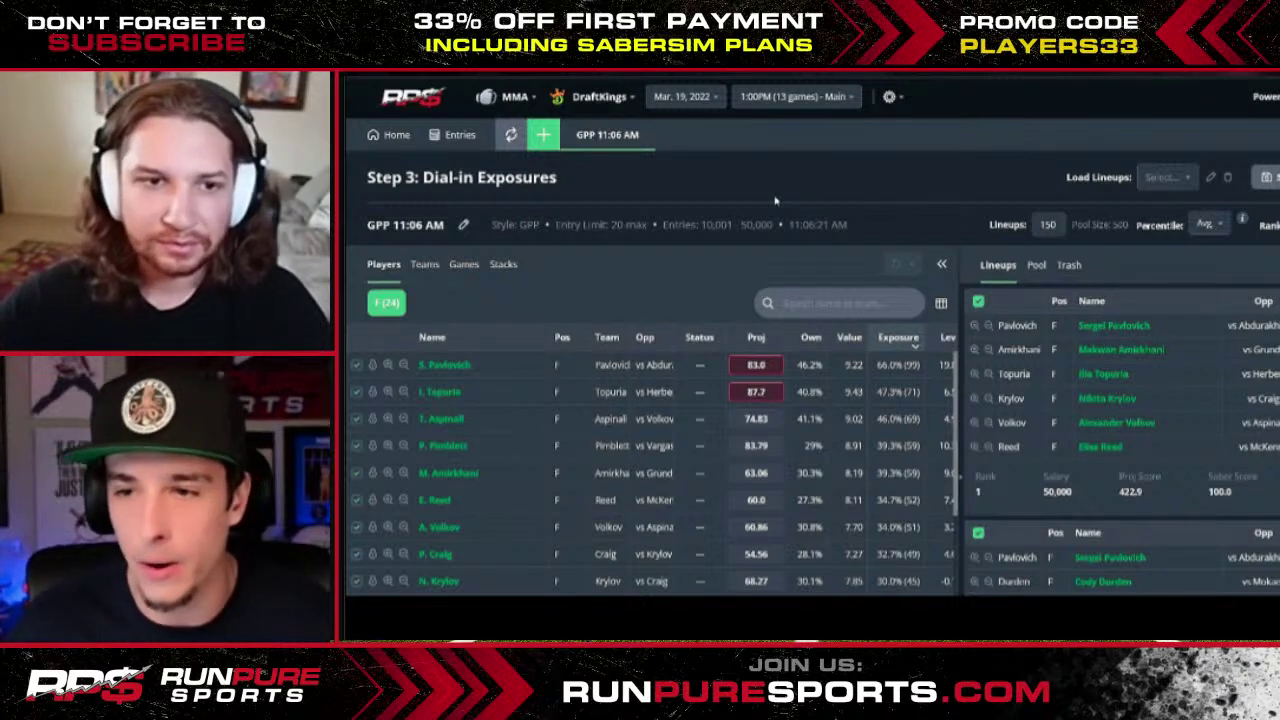
{"action": "left_click", "coordinate": [393, 140]}
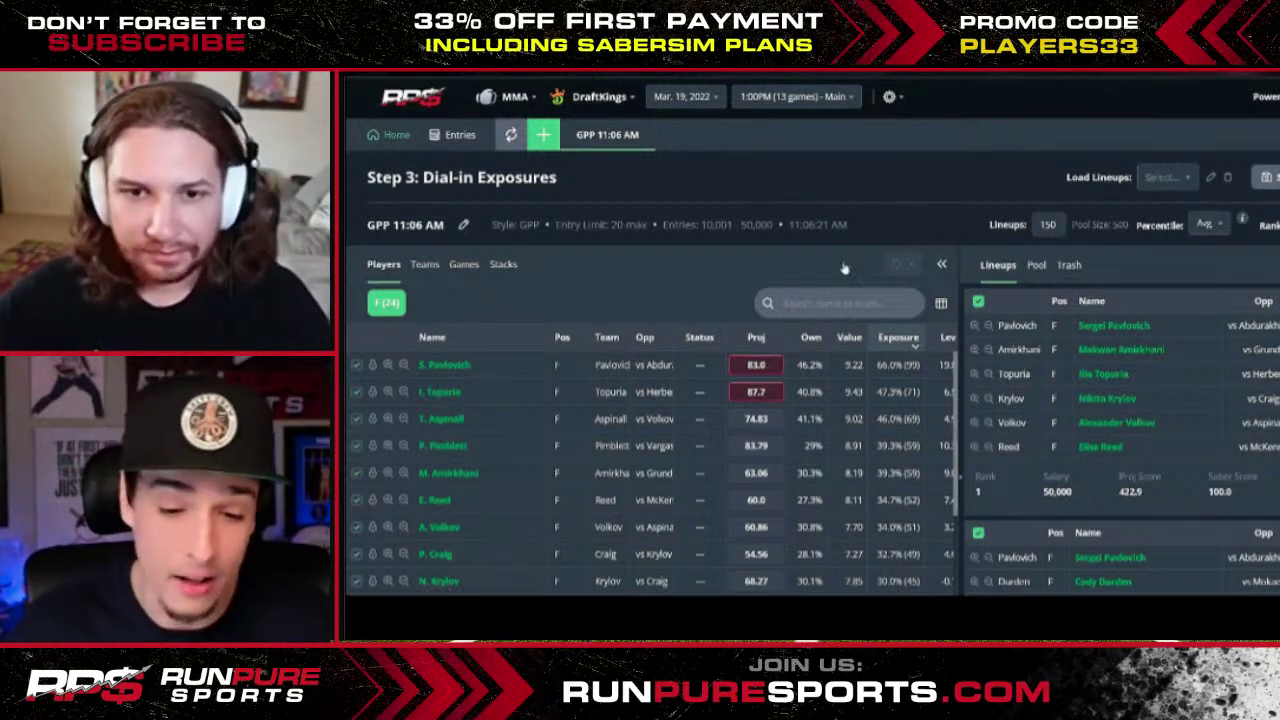